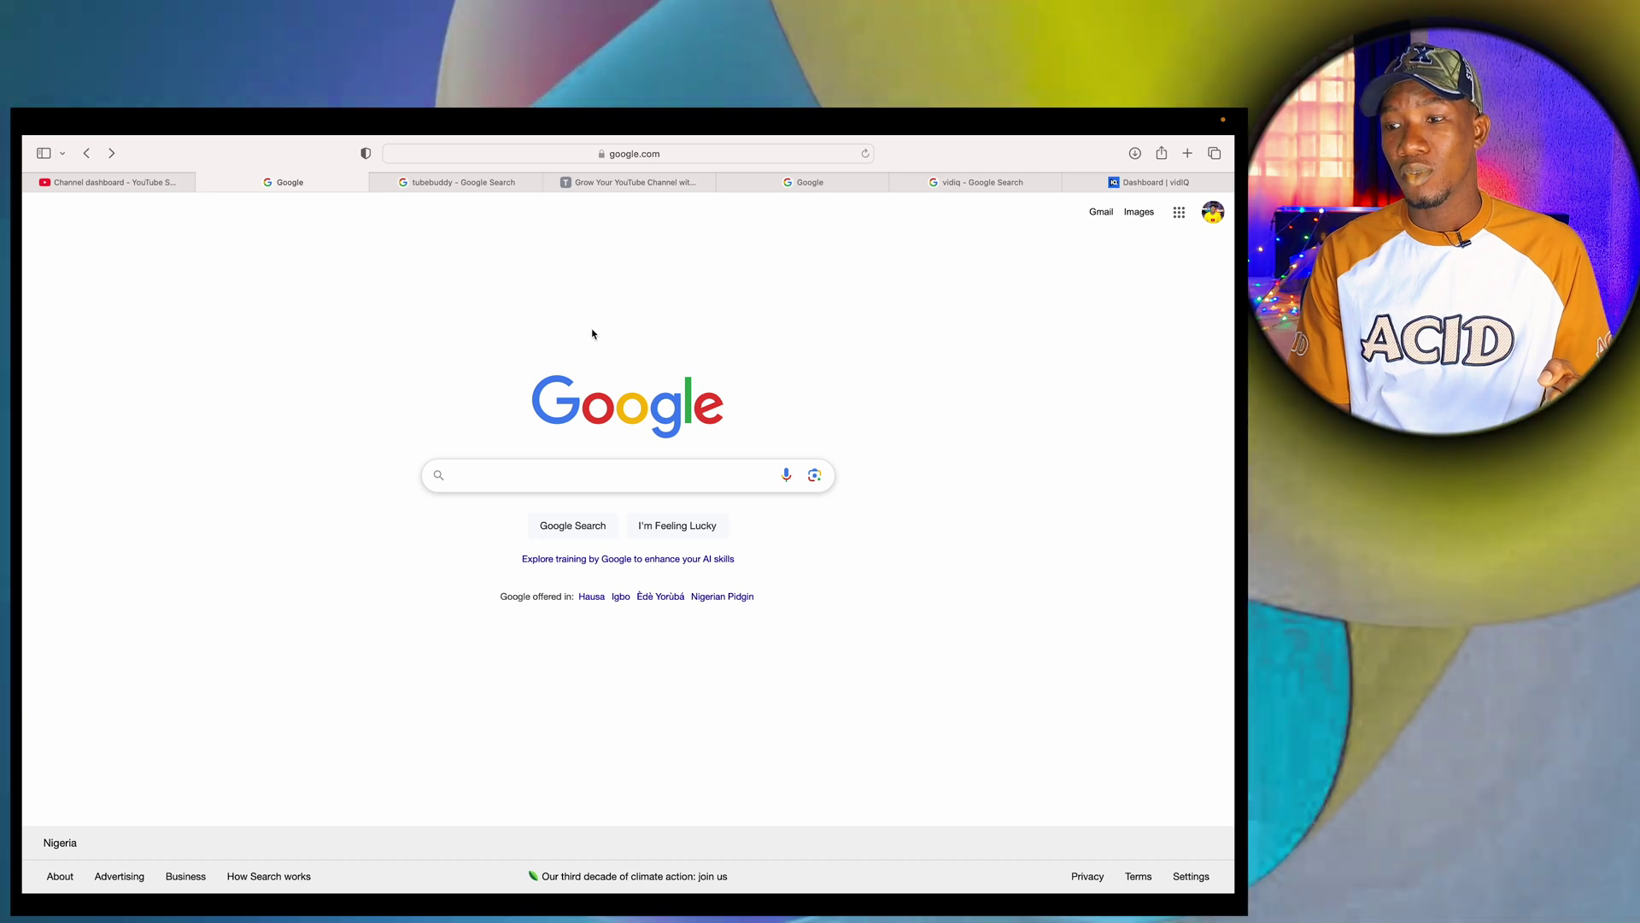
Look through the open TubeBuddy and vidIQ search results, the TubeBuddy website and the vidIQ dashboard.
click(478, 182)
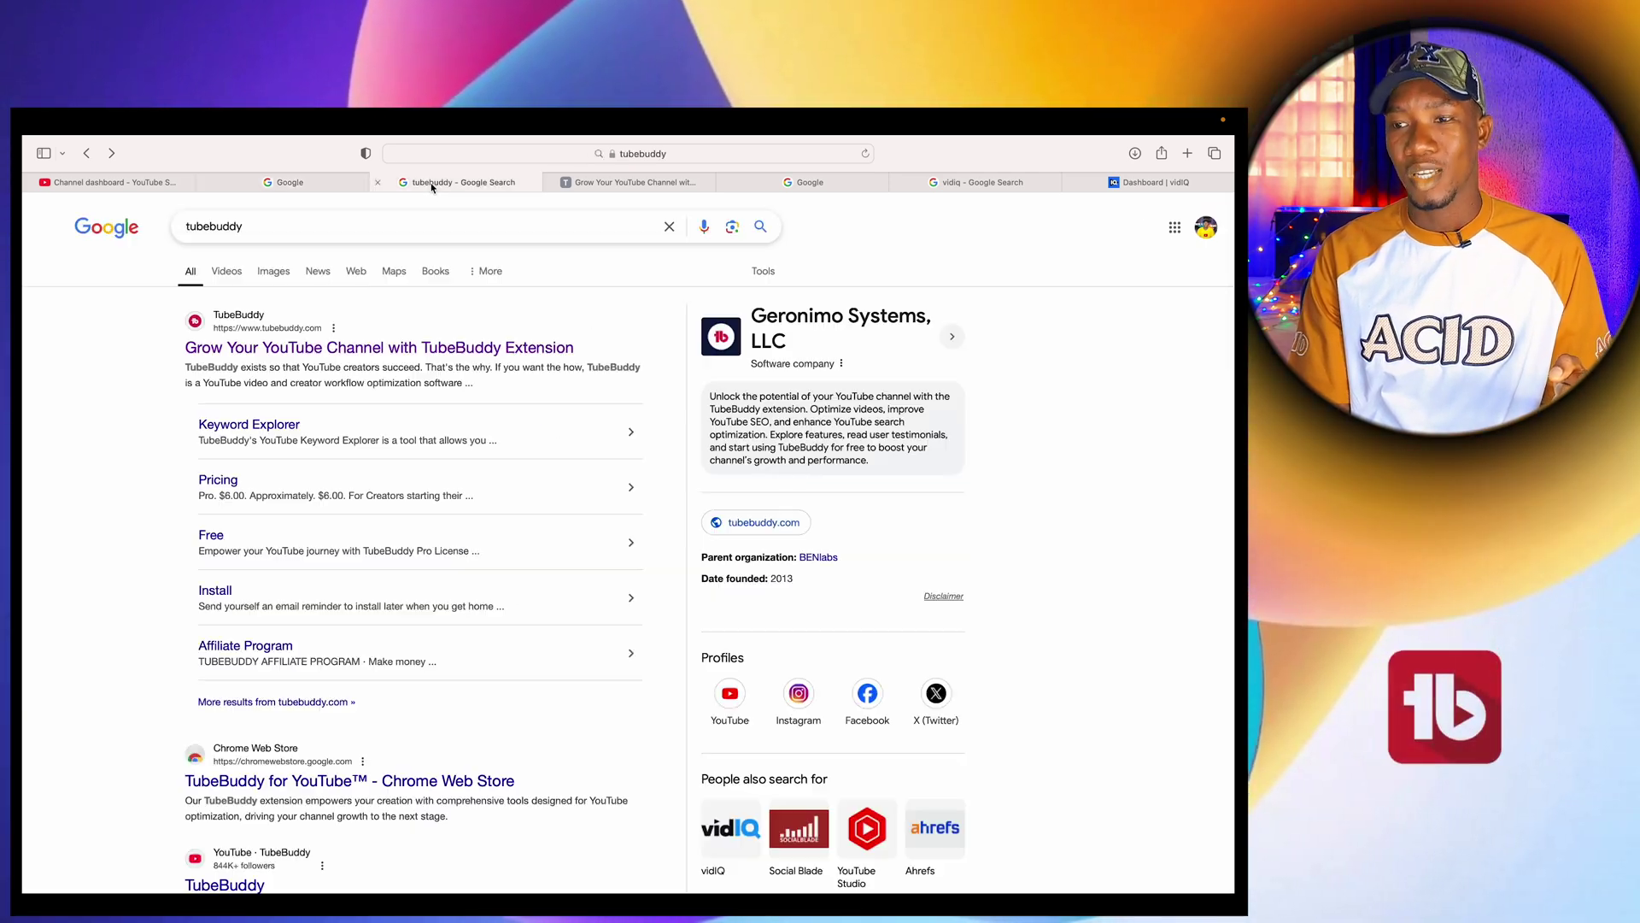
click(606, 182)
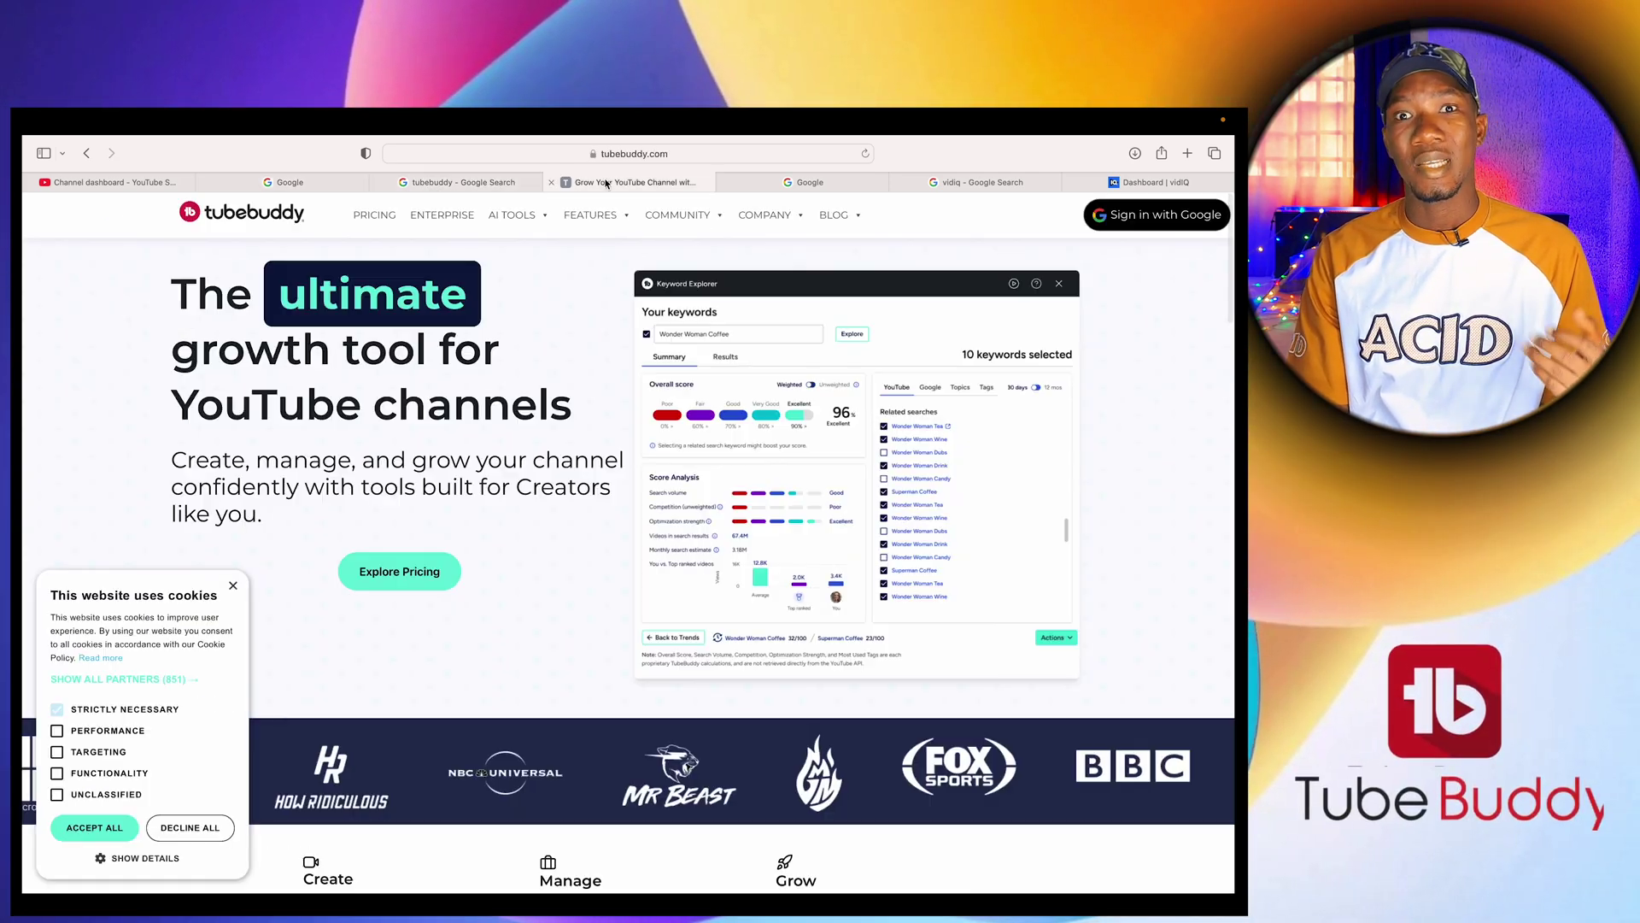
click(796, 192)
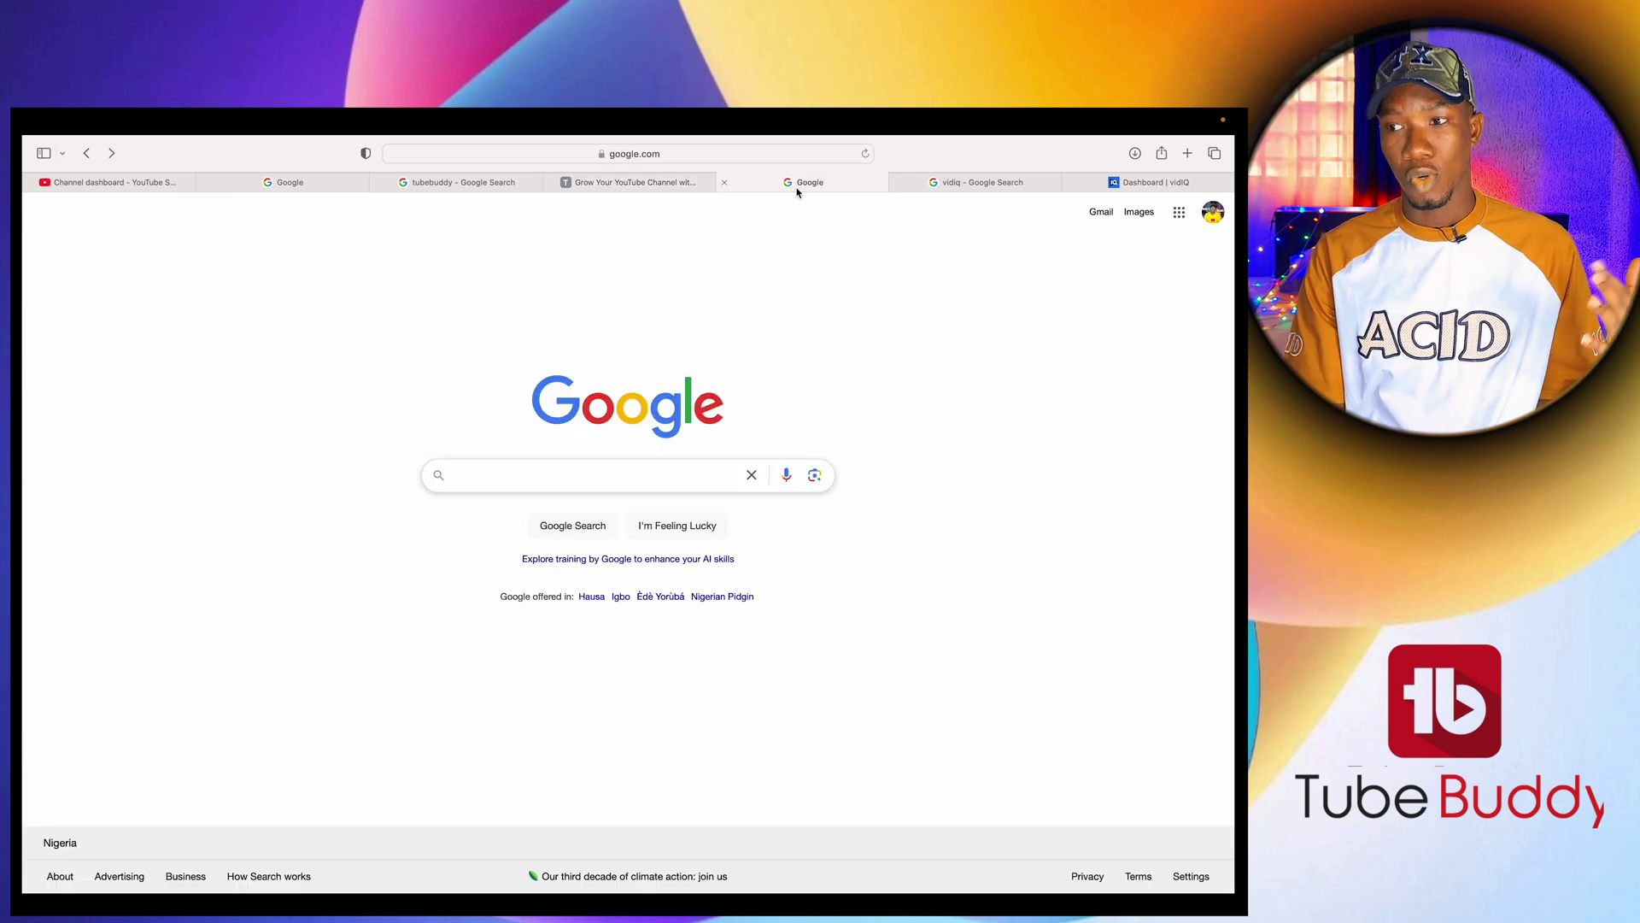
click(984, 184)
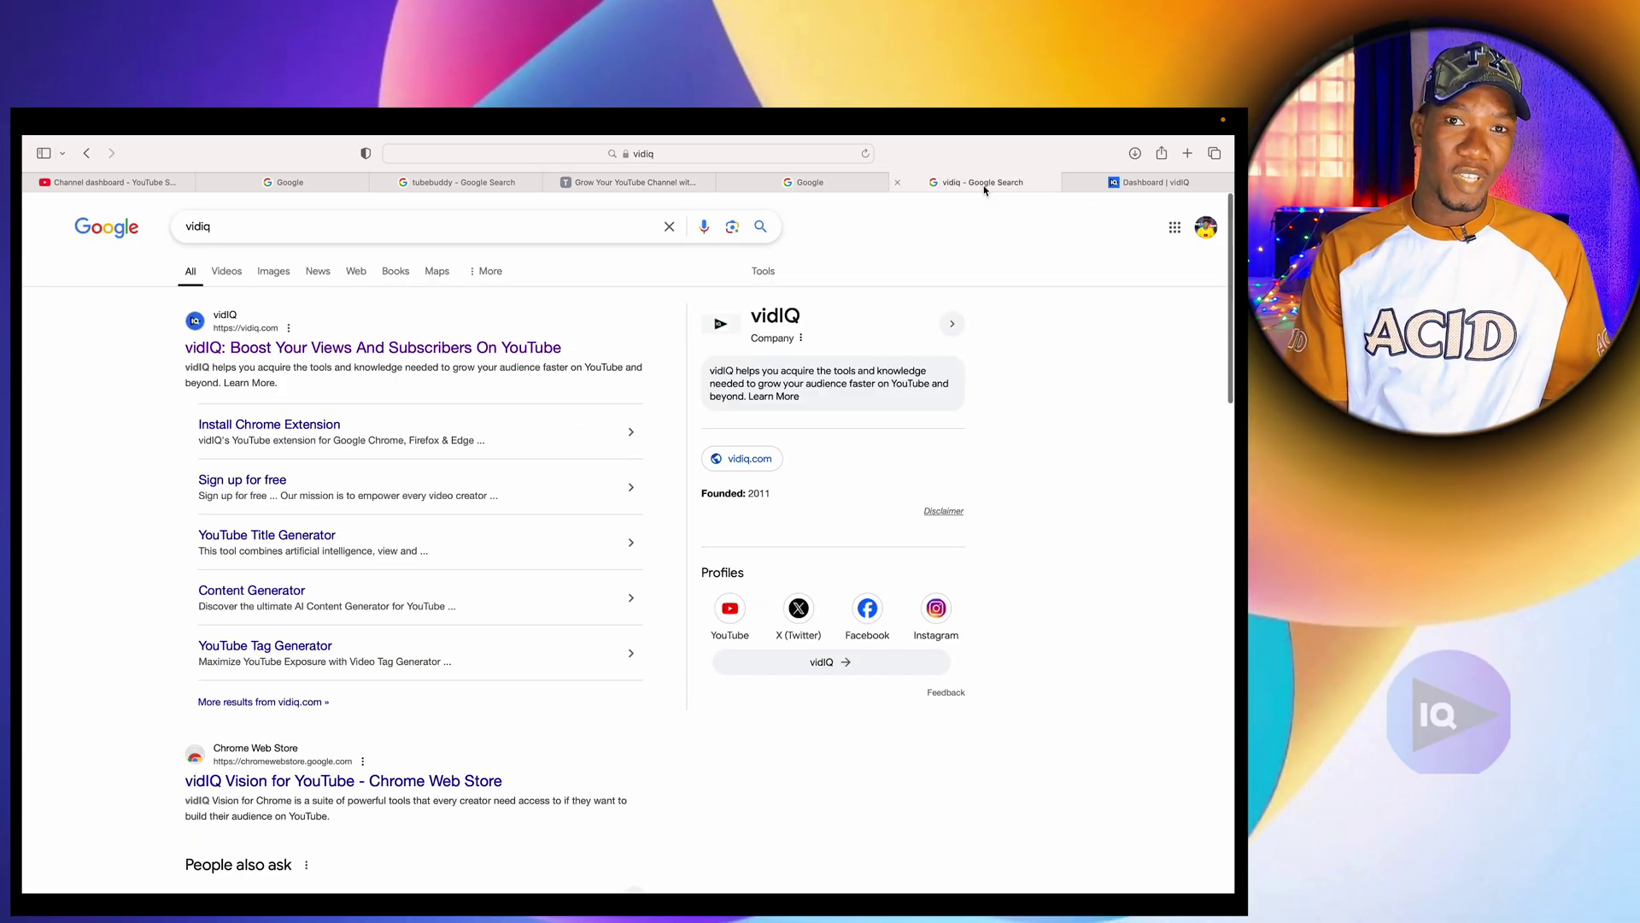
click(1110, 183)
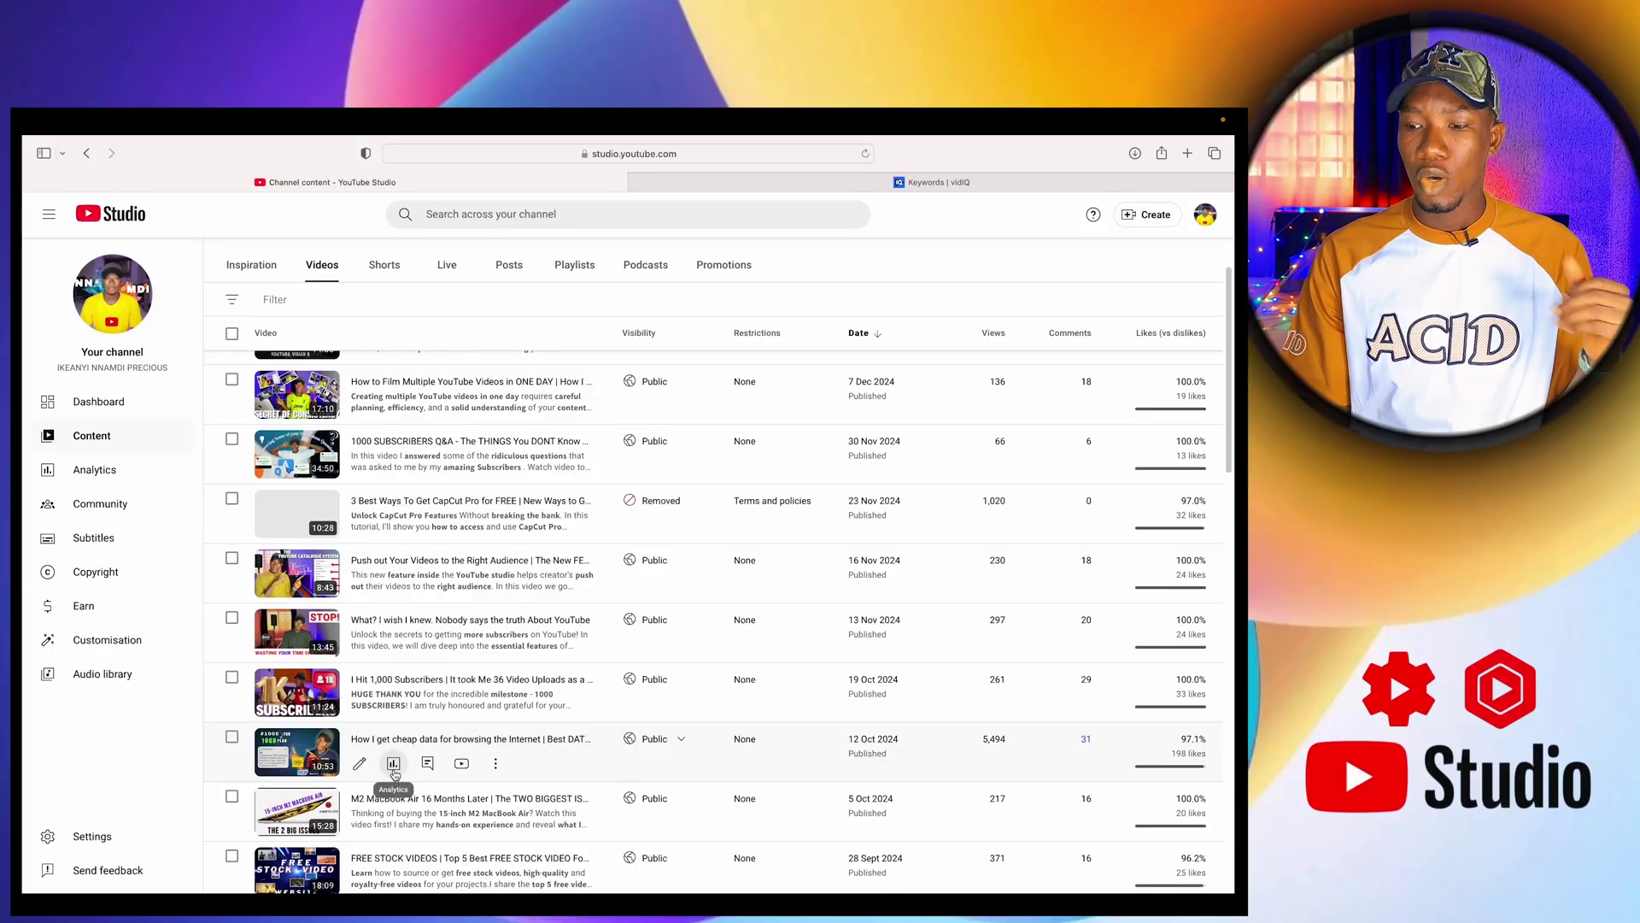
Open the analytics of the video "How I get cheap data for browsing the Internet" and examine its realtime views.
click(393, 774)
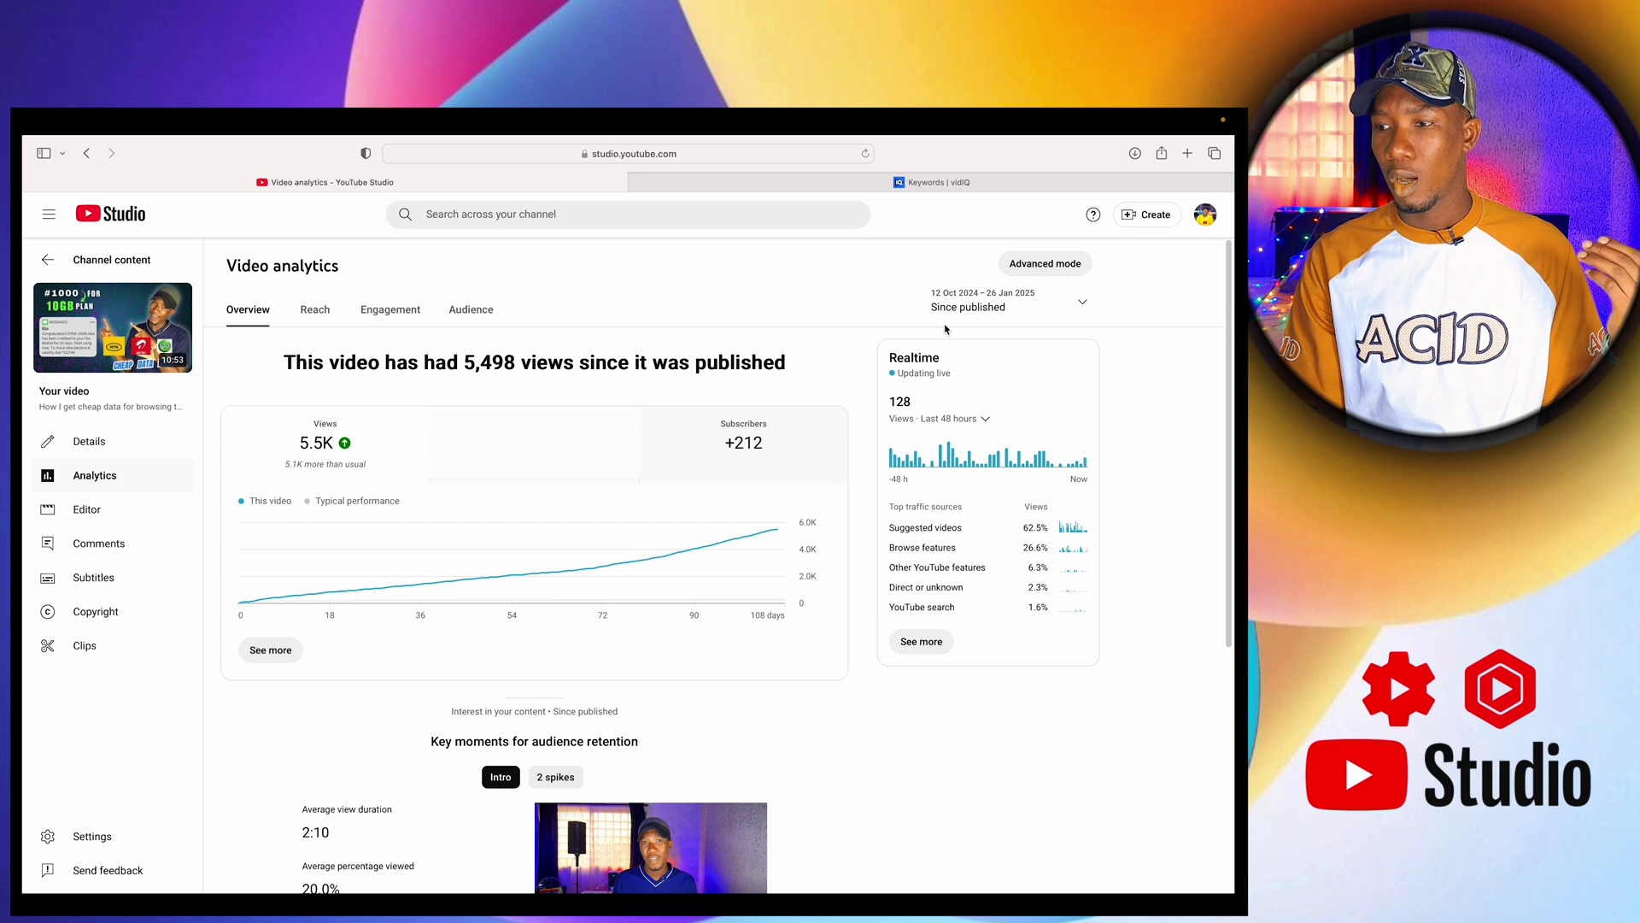
mouse_move(1087, 464)
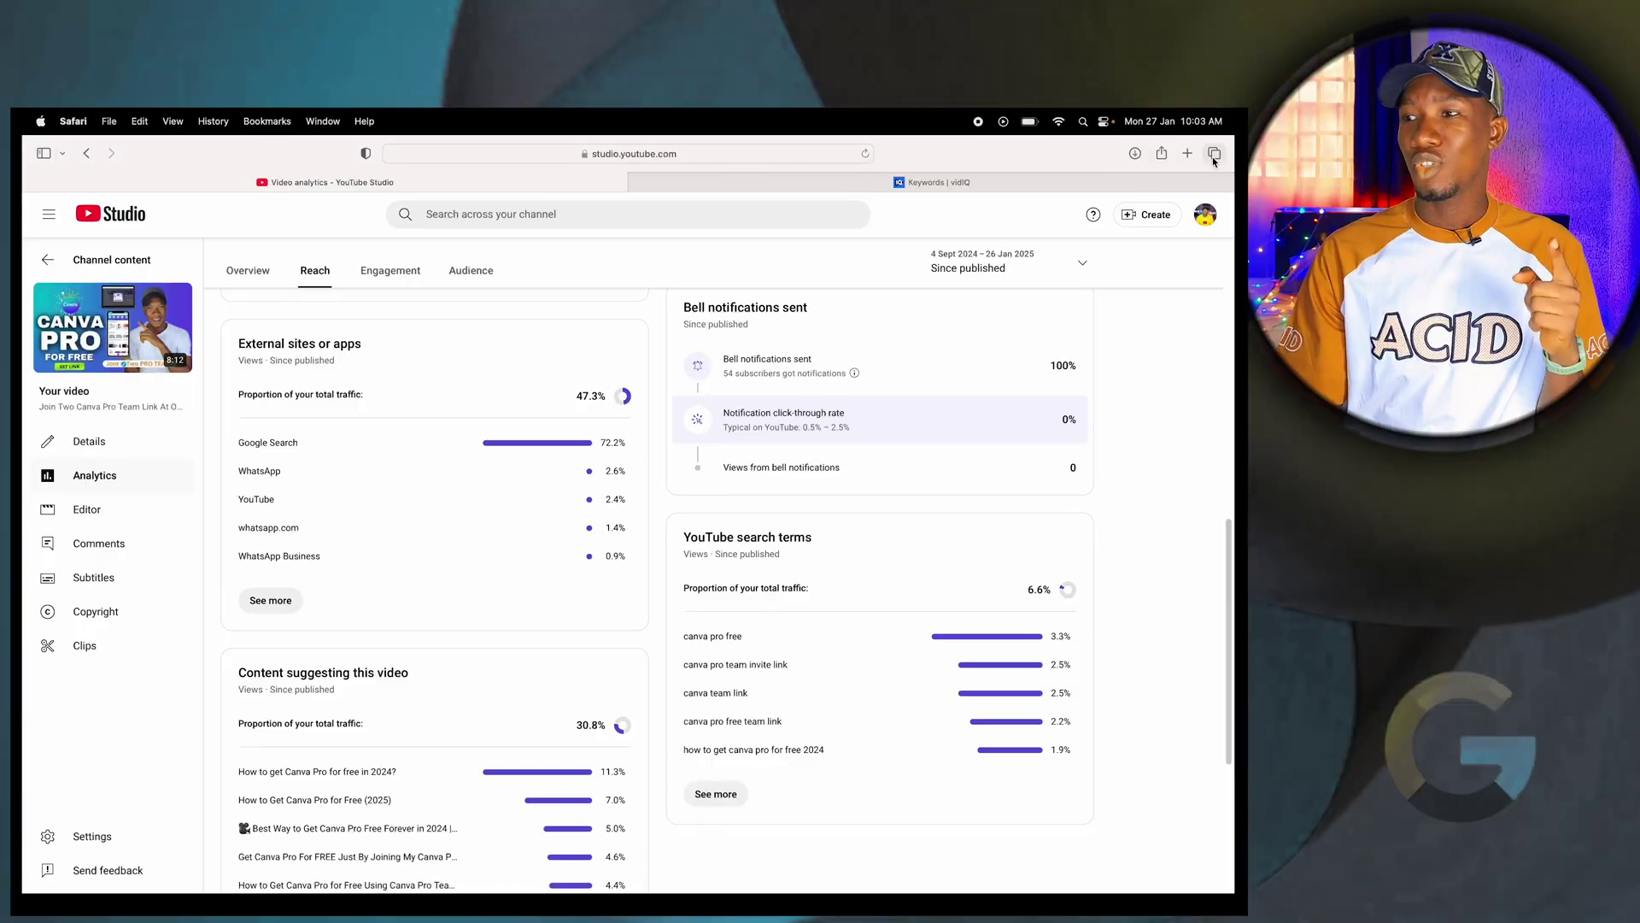
Open Google in a new browser tab and search for "canva pro free invite link".
click(1213, 153)
click(1007, 272)
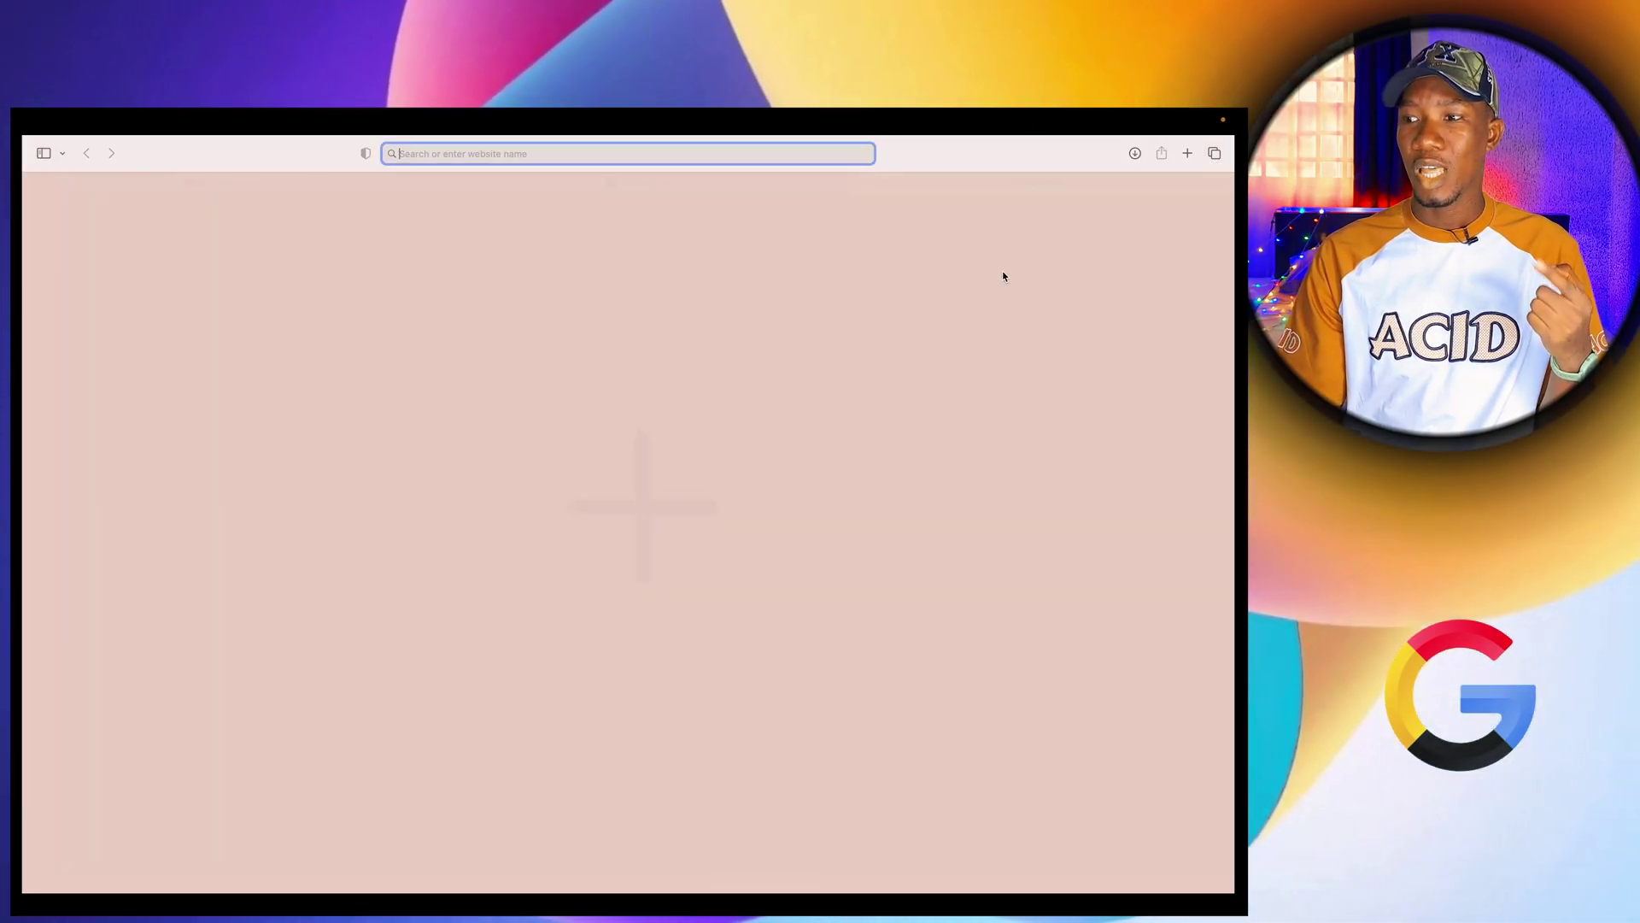
click(436, 304)
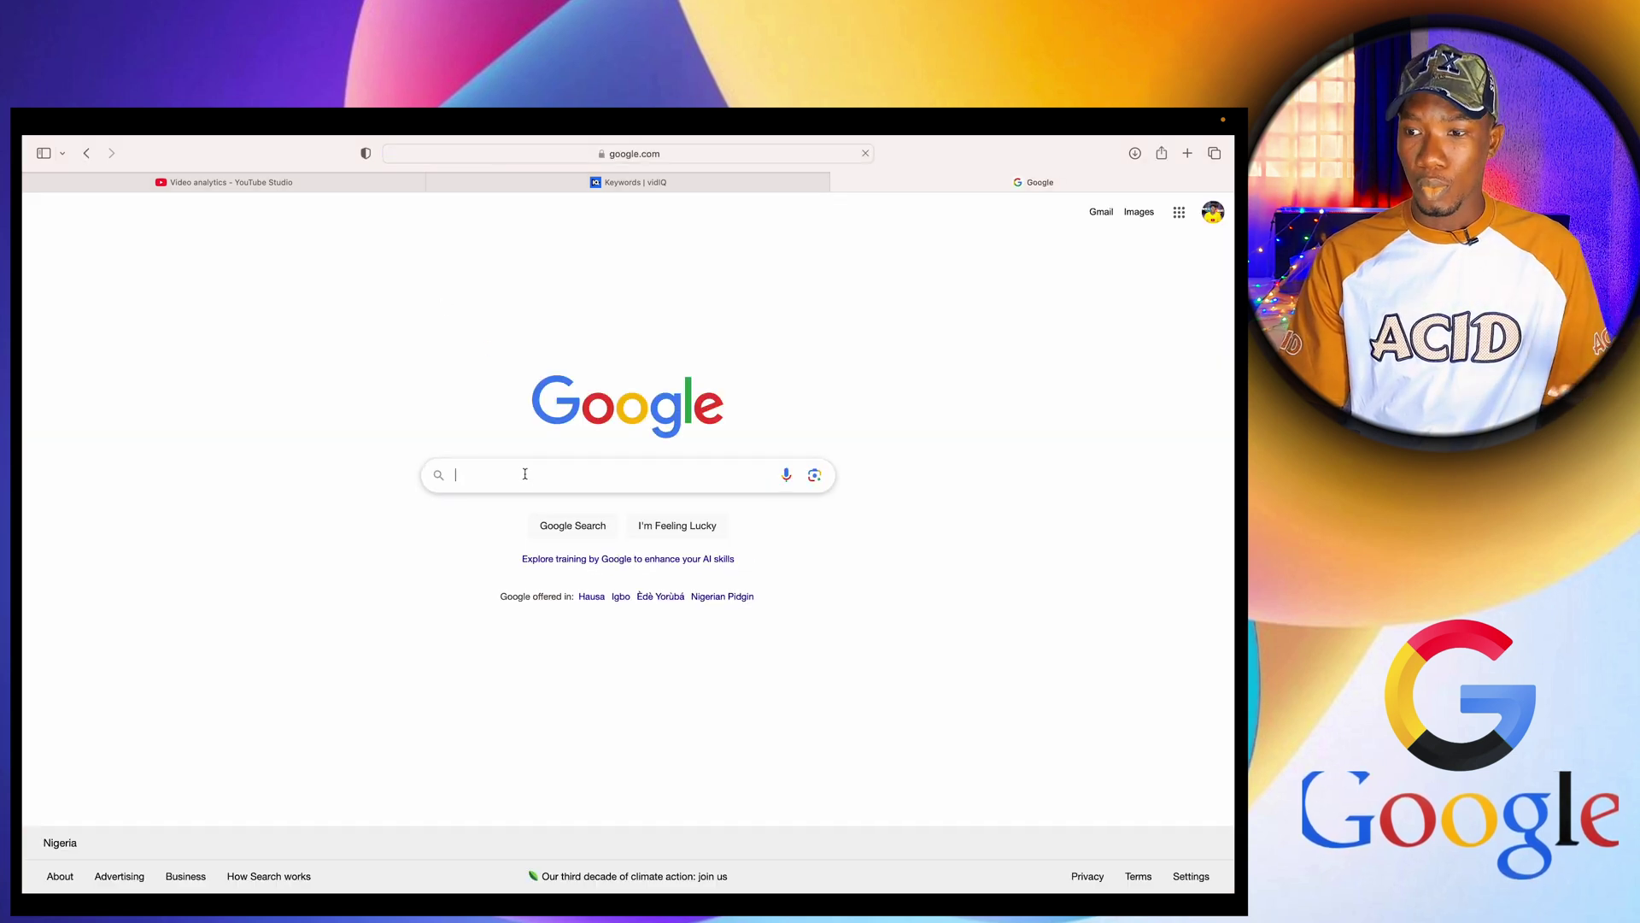
click(523, 475)
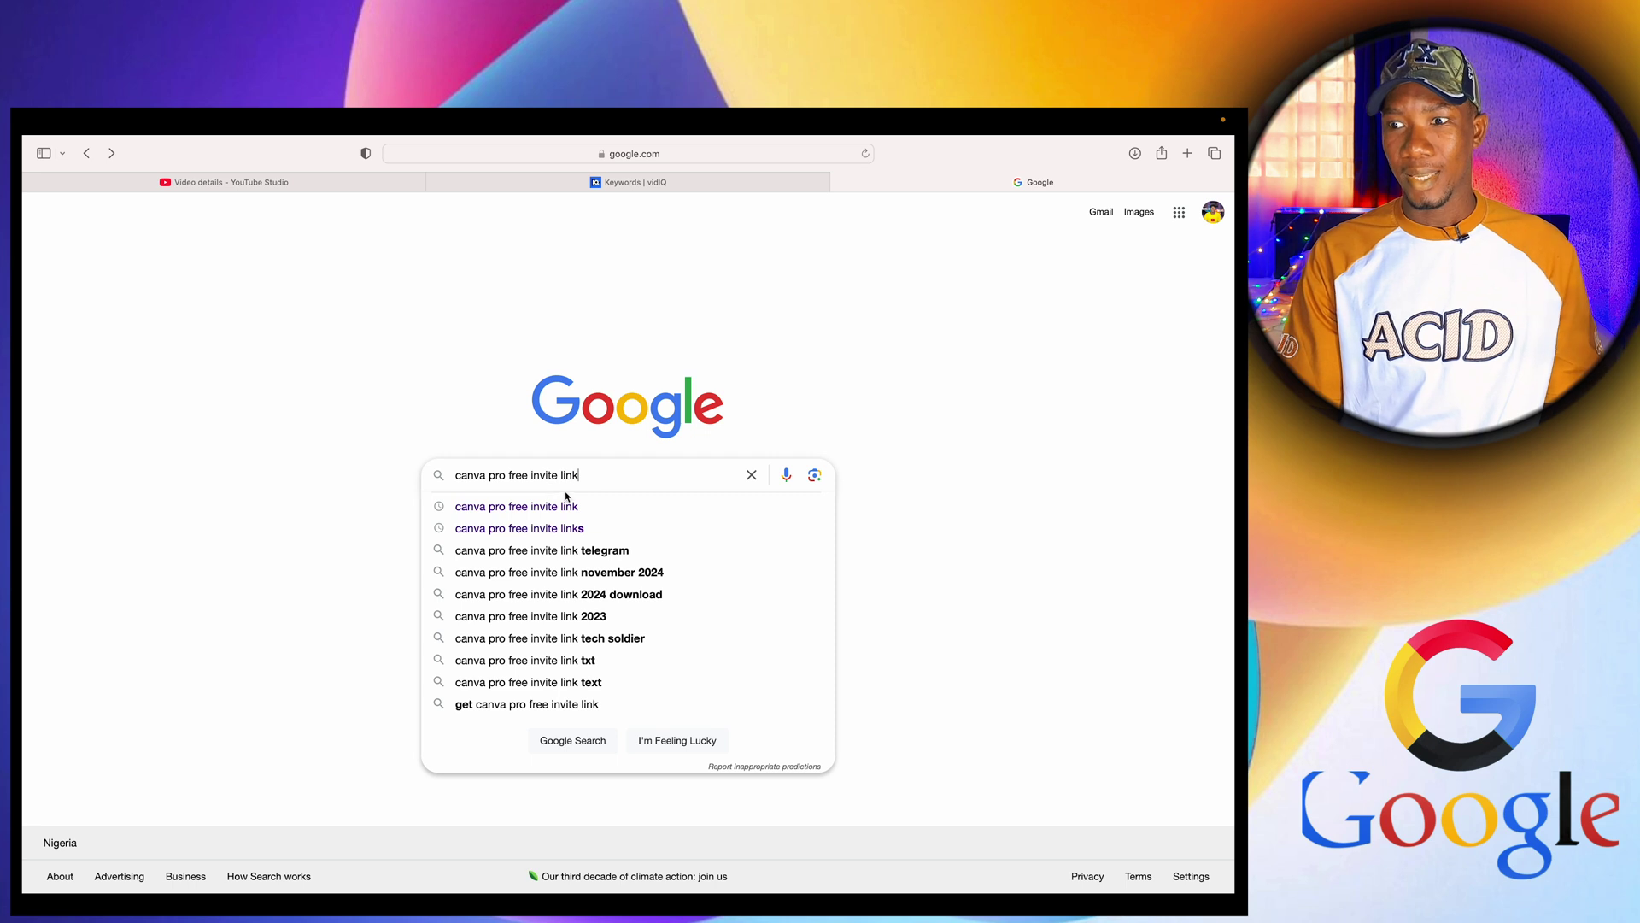
key(Return)
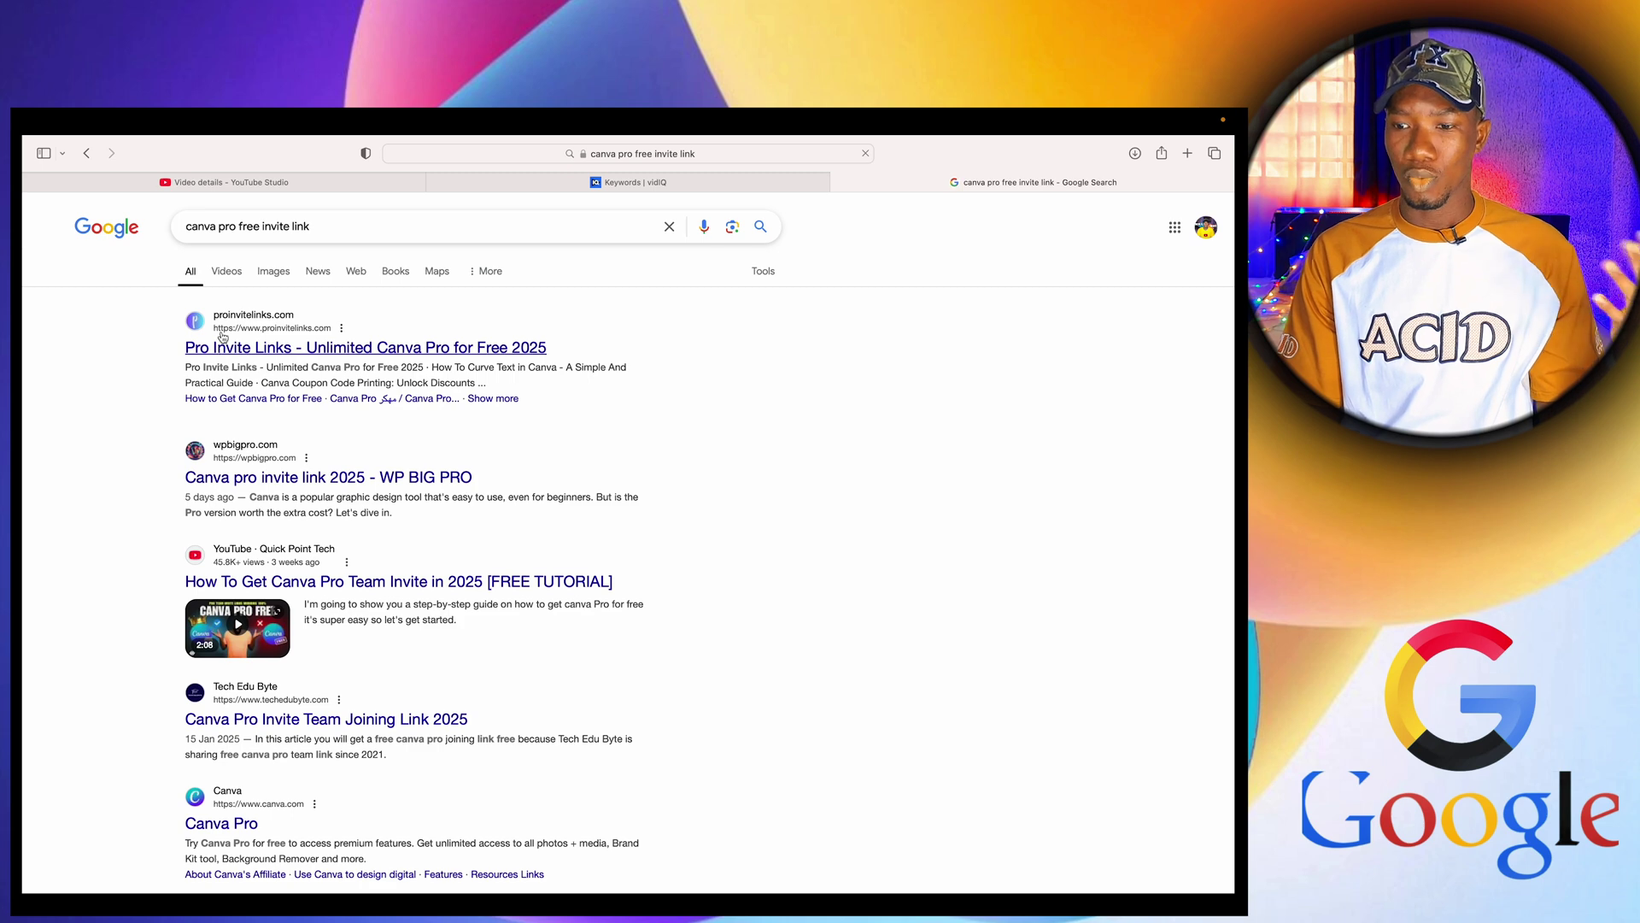
Limit the Google results to videos and look for the "Join Two Canva Pro Team Link At Once" video.
click(239, 280)
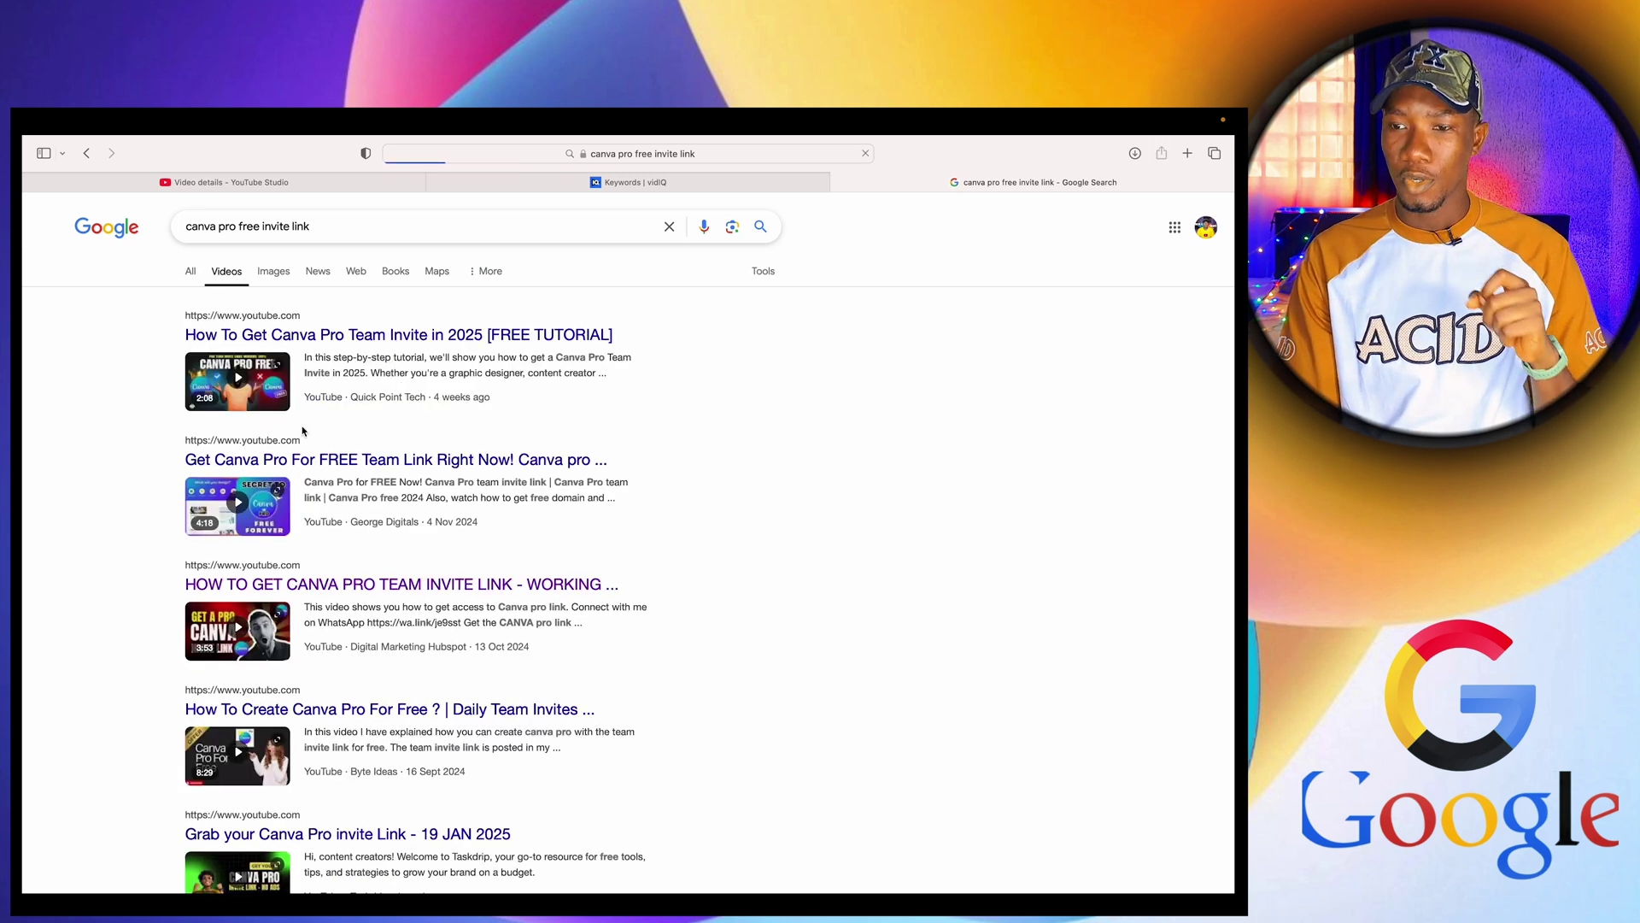
scroll(376, 545, down, 10)
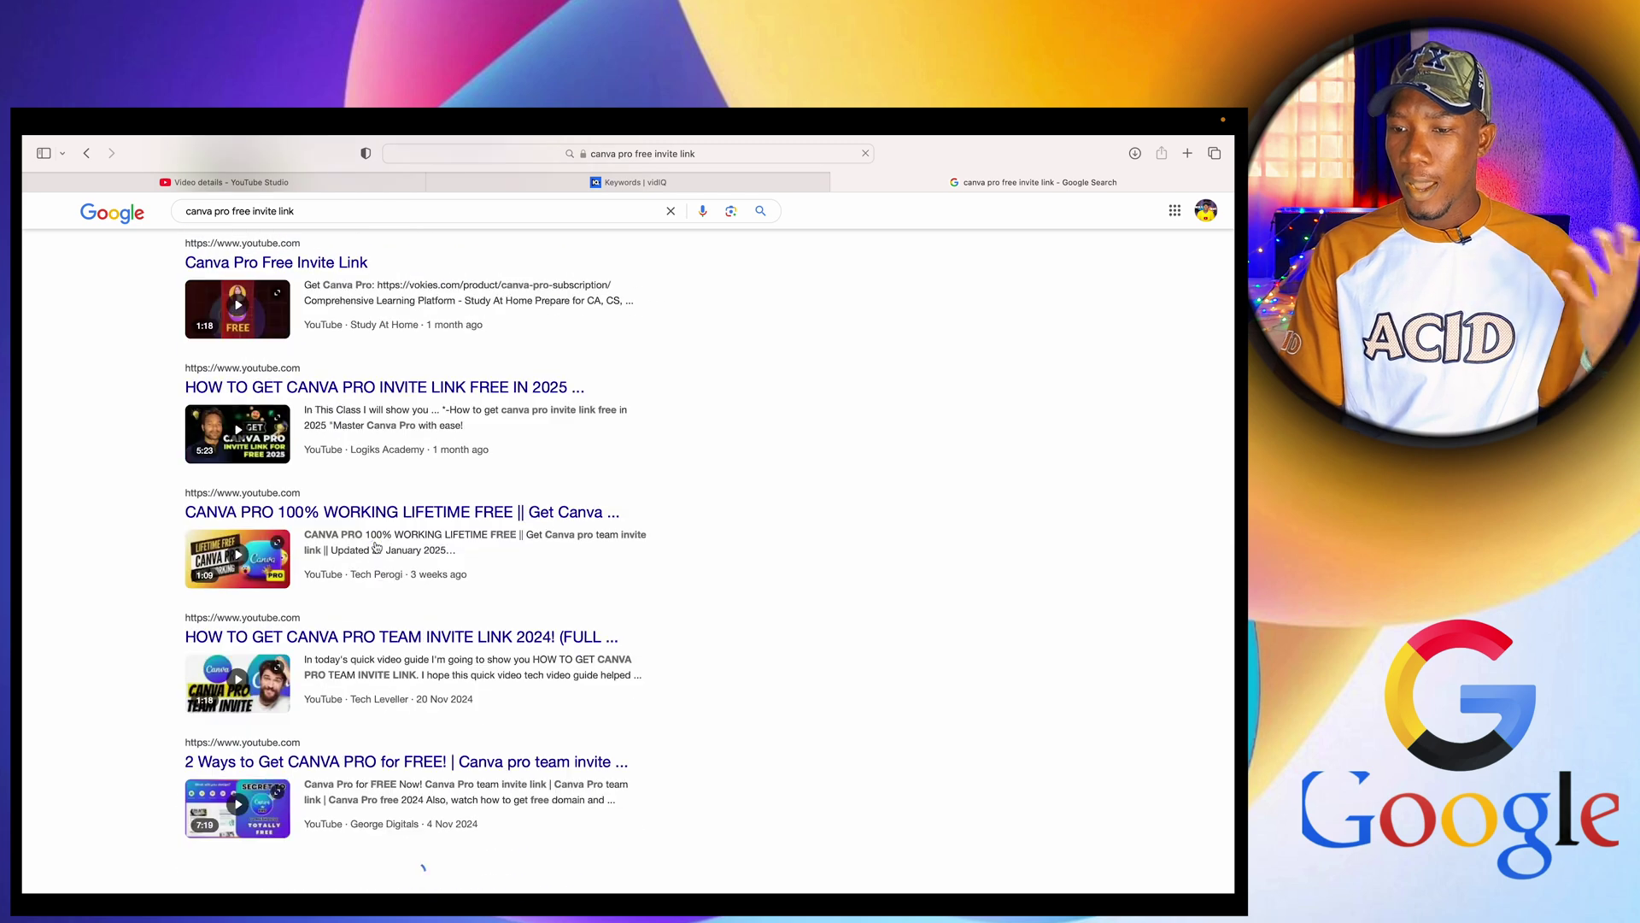
scroll(375, 545, down, 4)
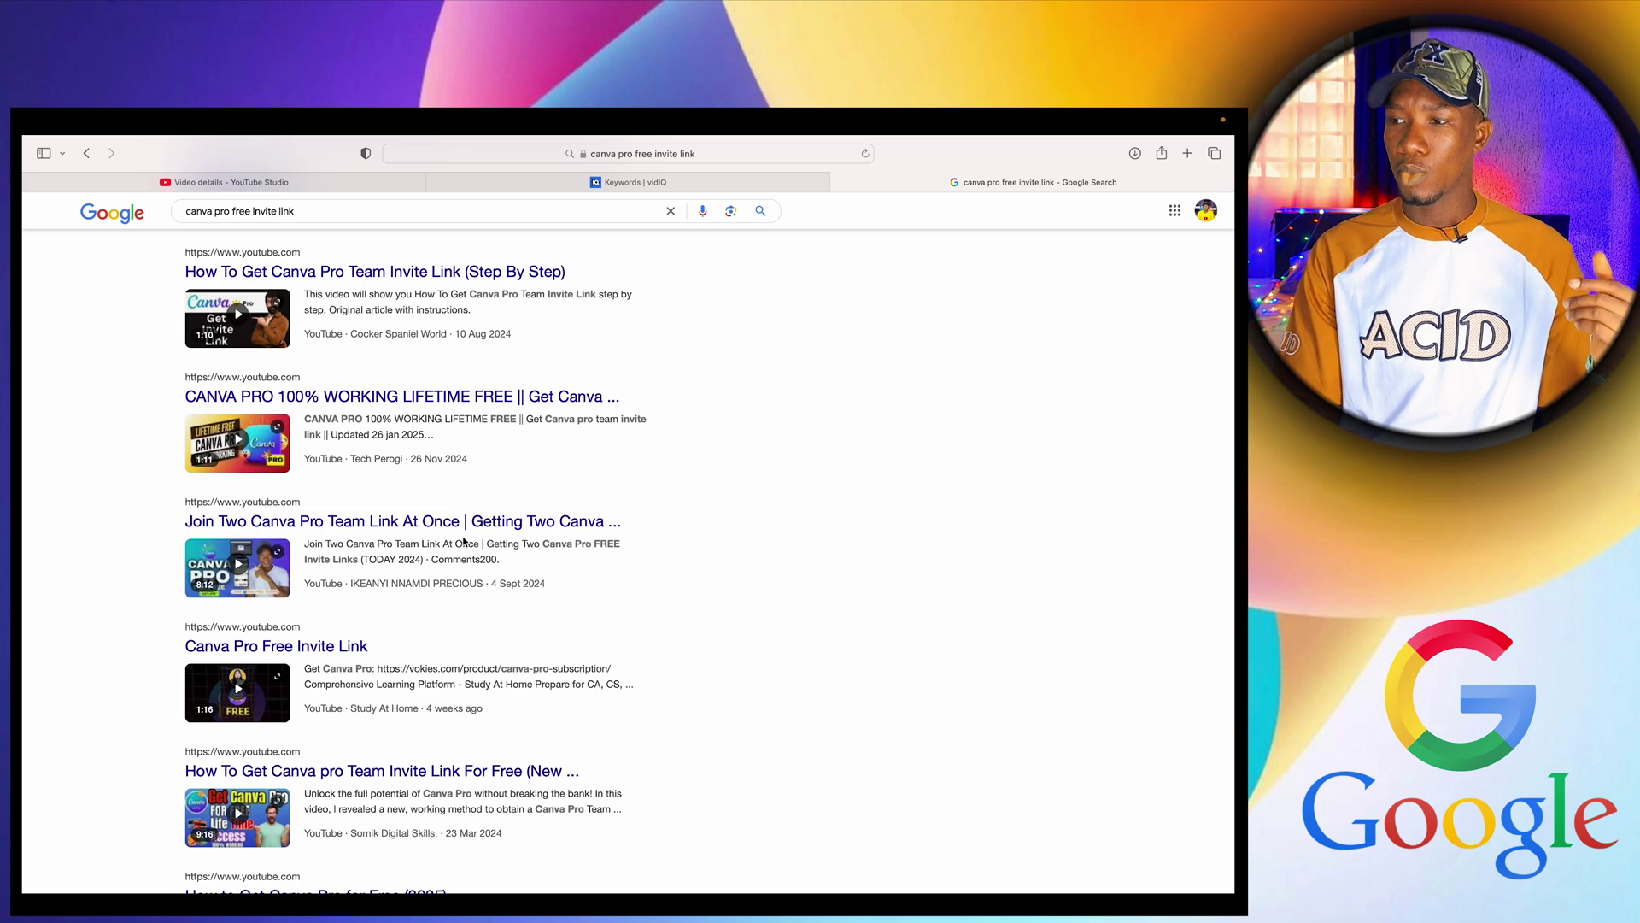
Search Google videos for "best data plan" and look for the "How I get cheap data for browsing the Internet" video.
click(671, 211)
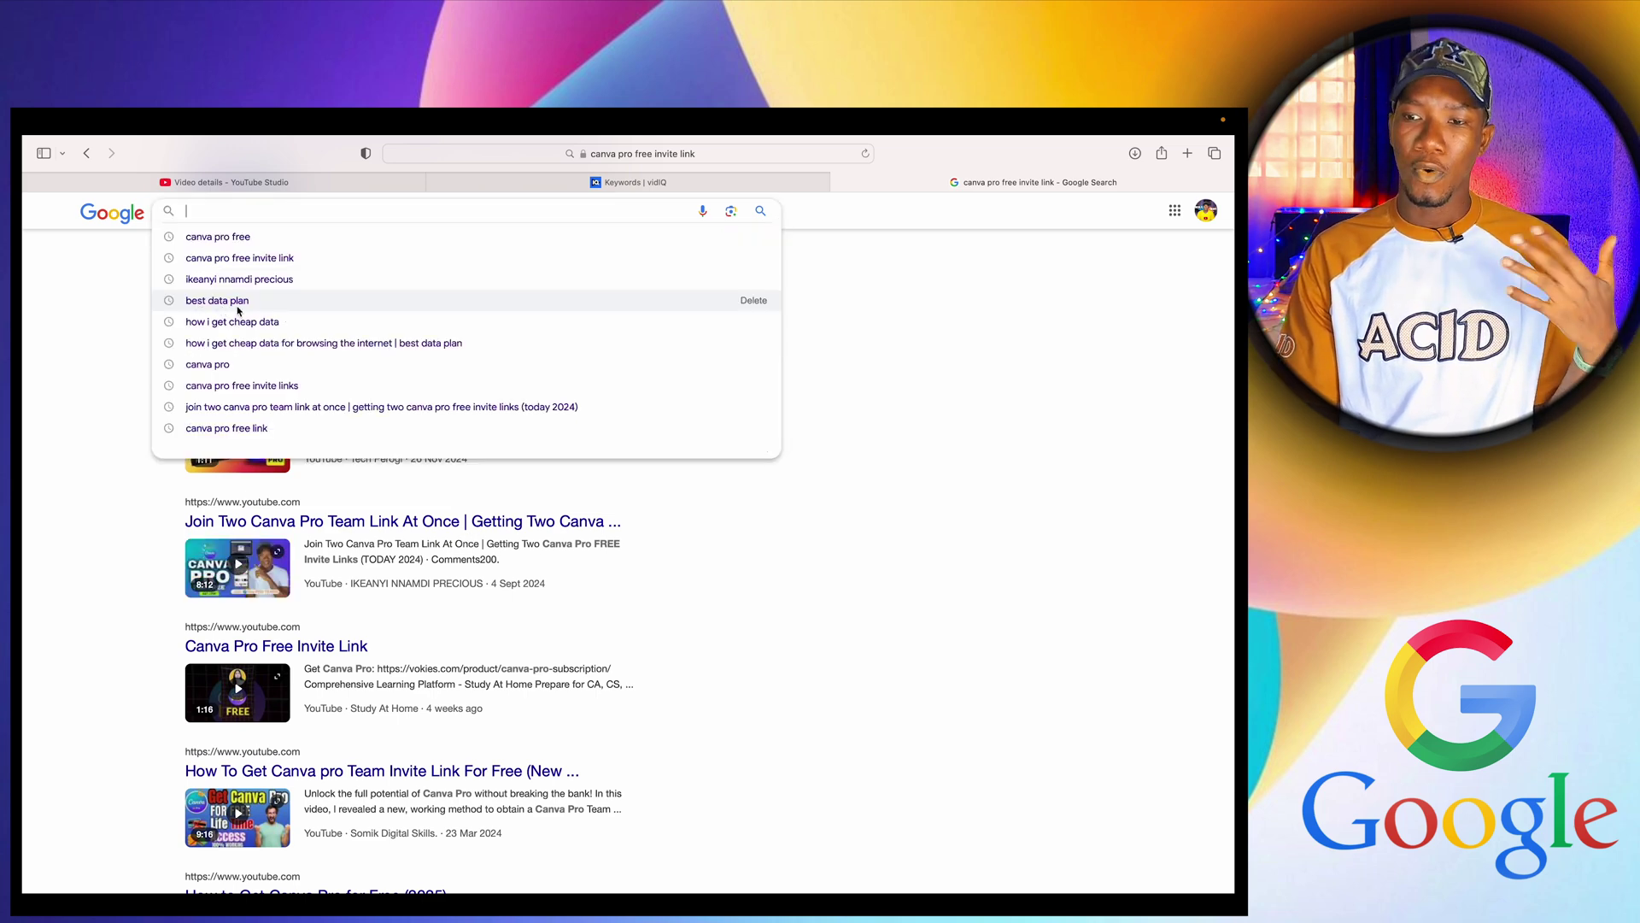
click(248, 308)
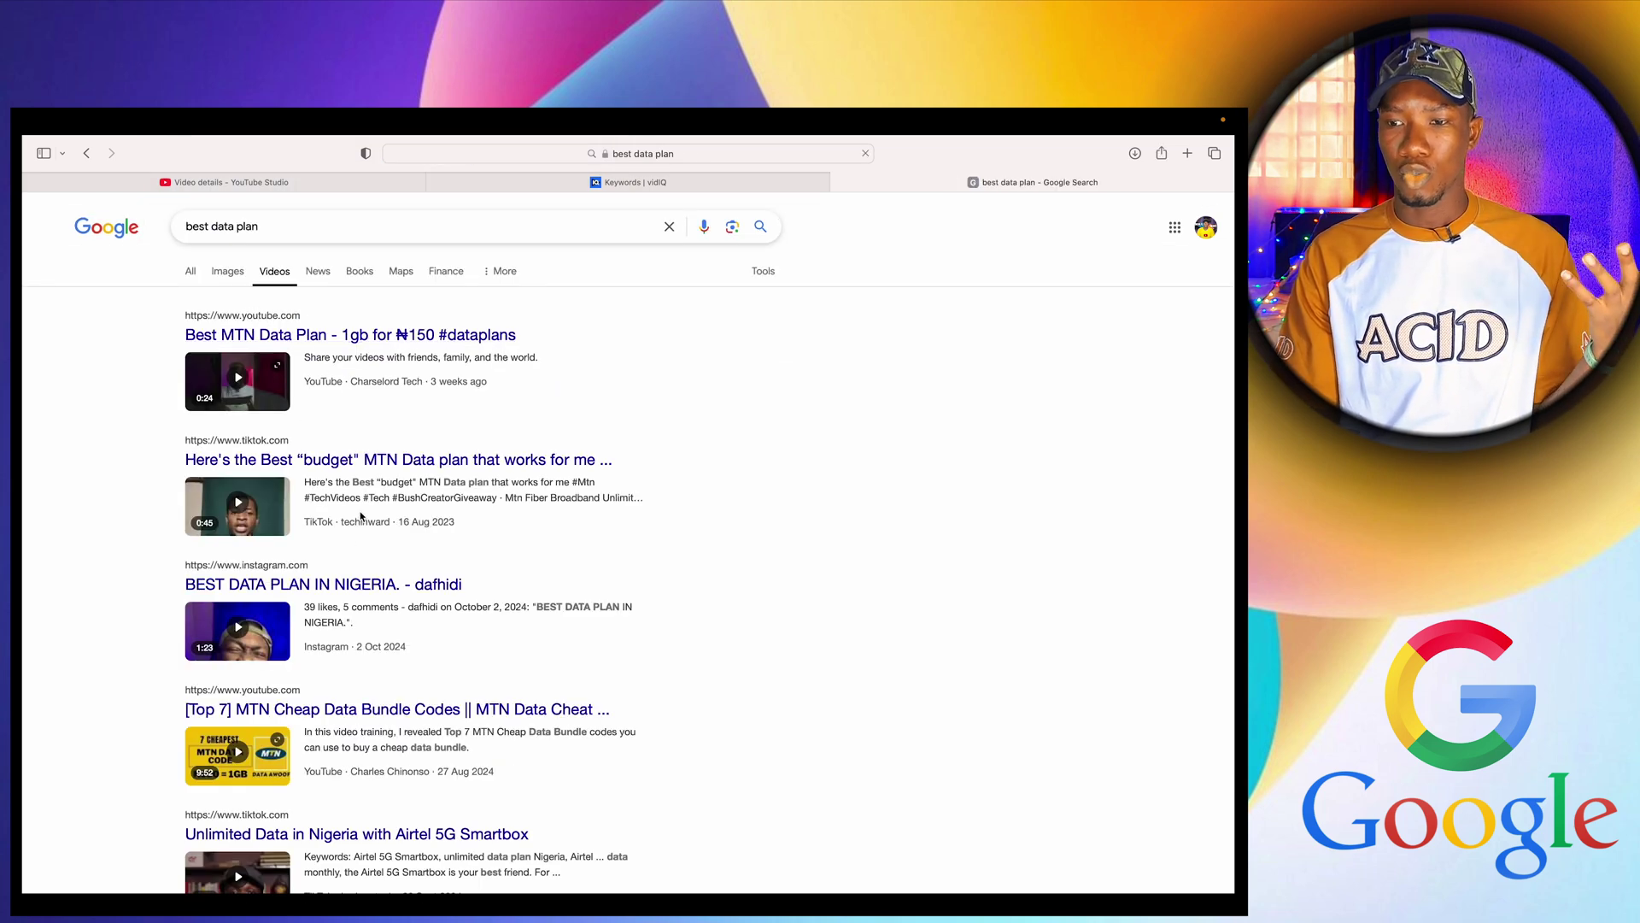
scroll(354, 538, down, 10)
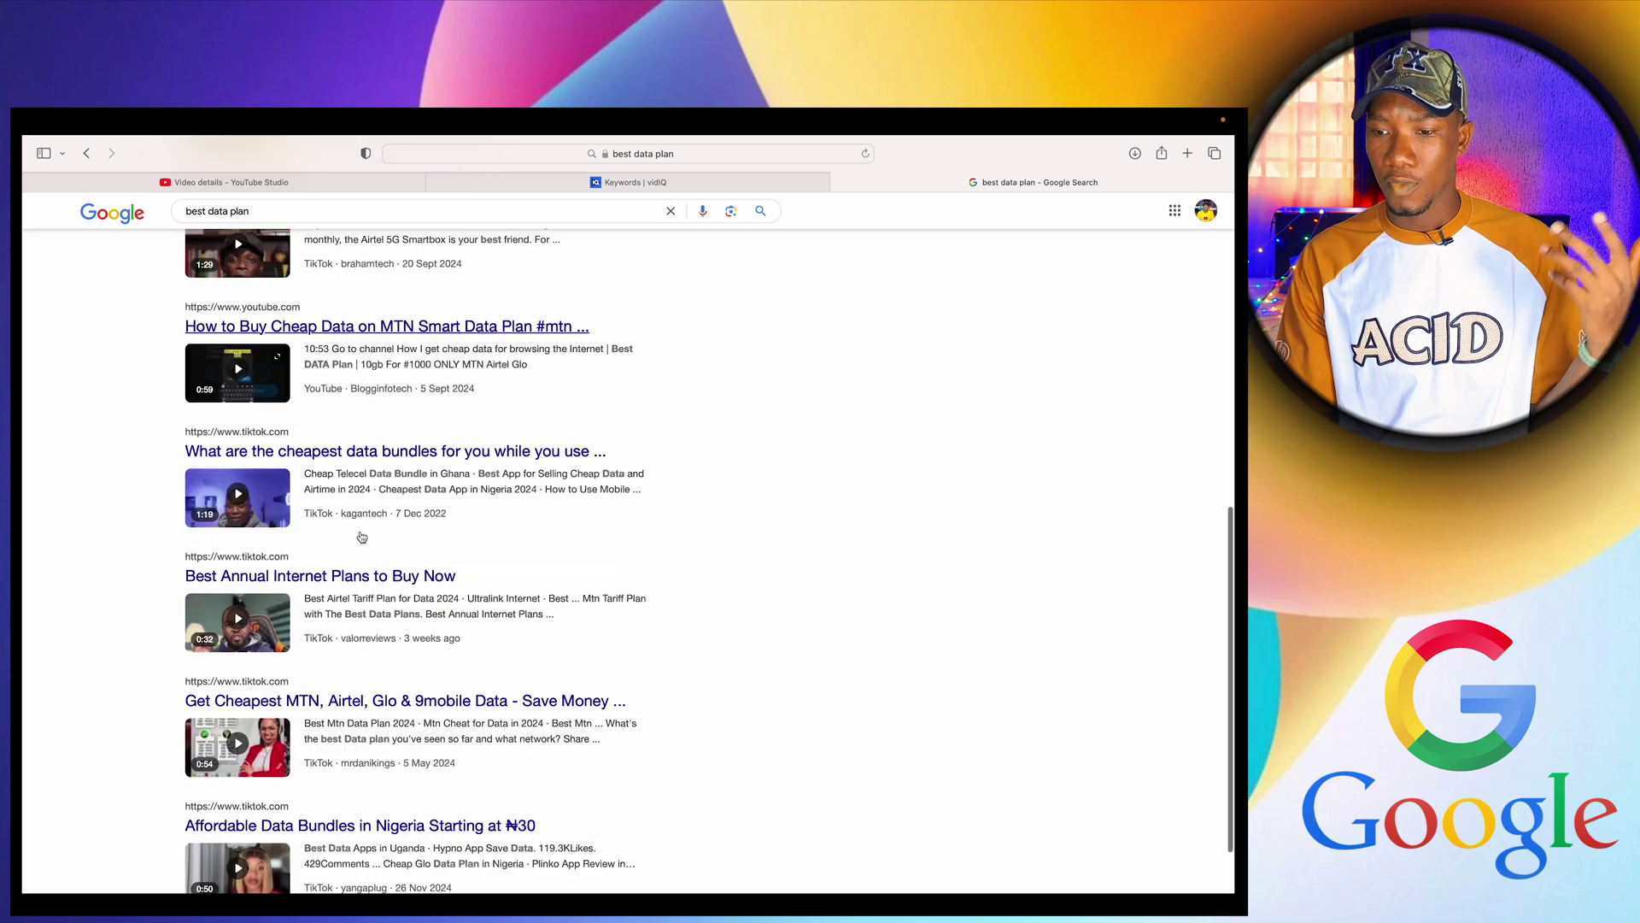
scroll(362, 536, down, 15)
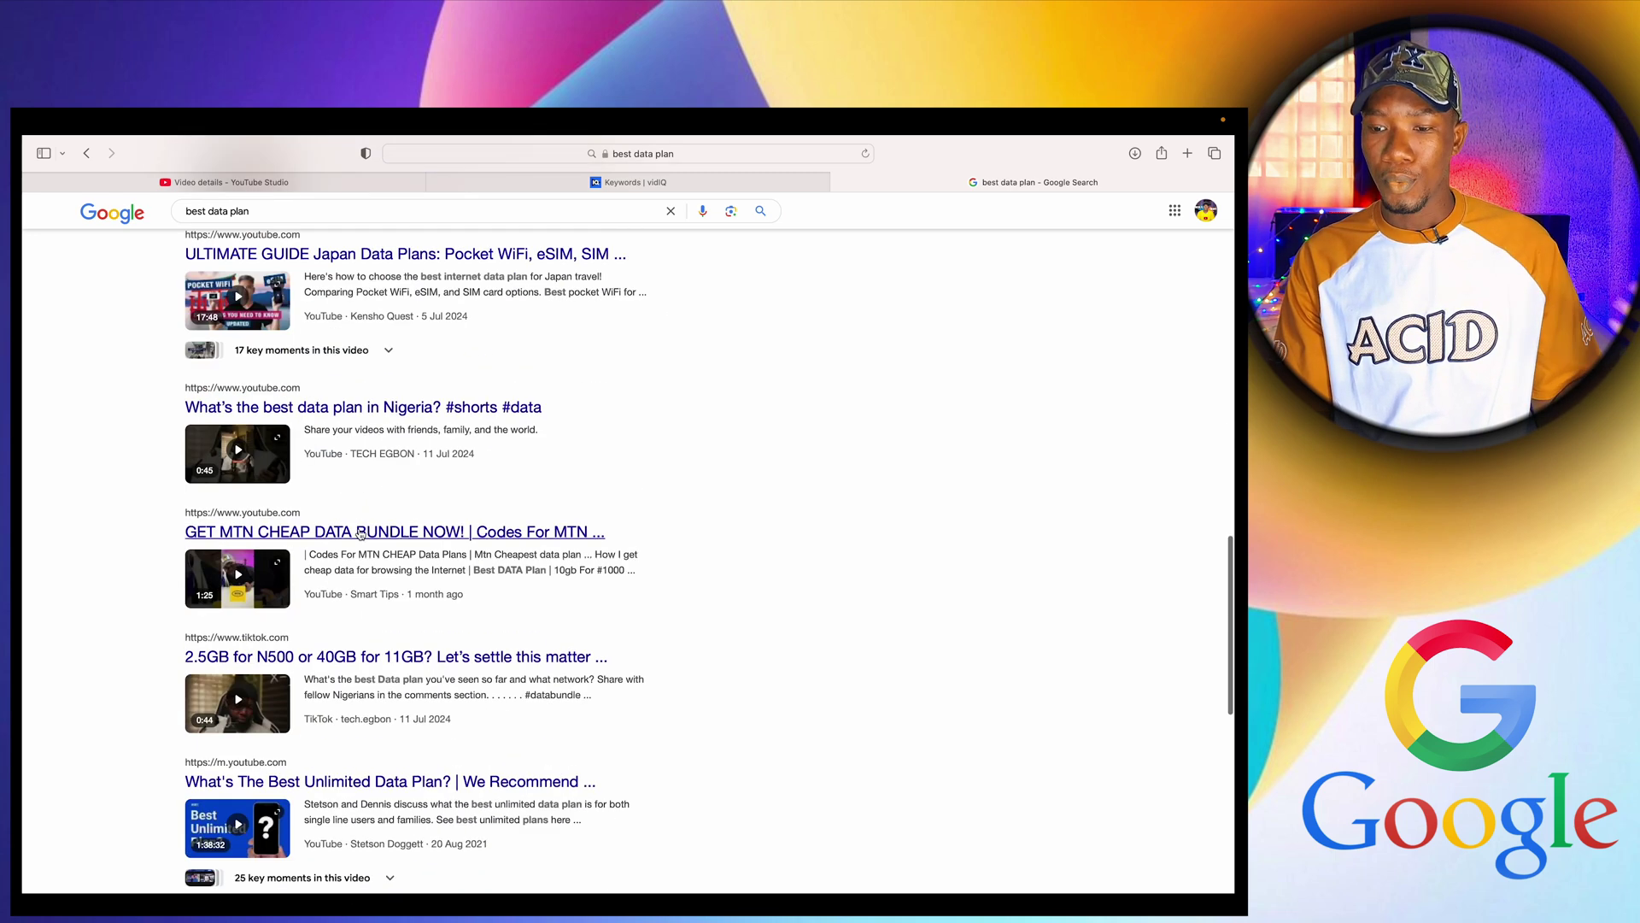
scroll(359, 527, down, 2)
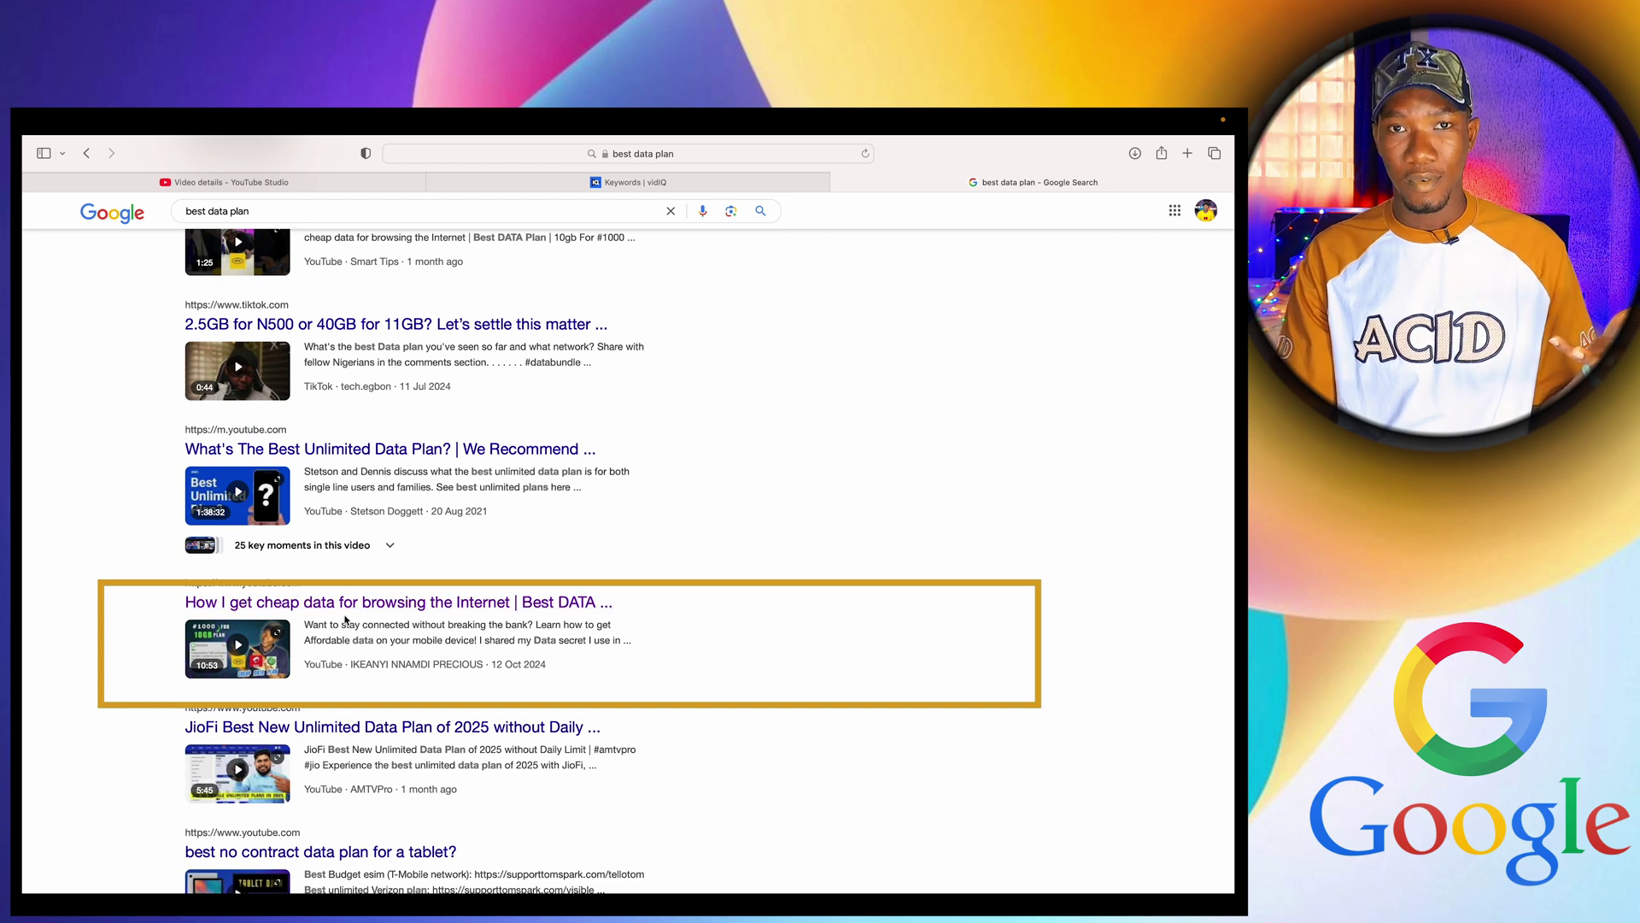
scroll(244, 589, up, 1)
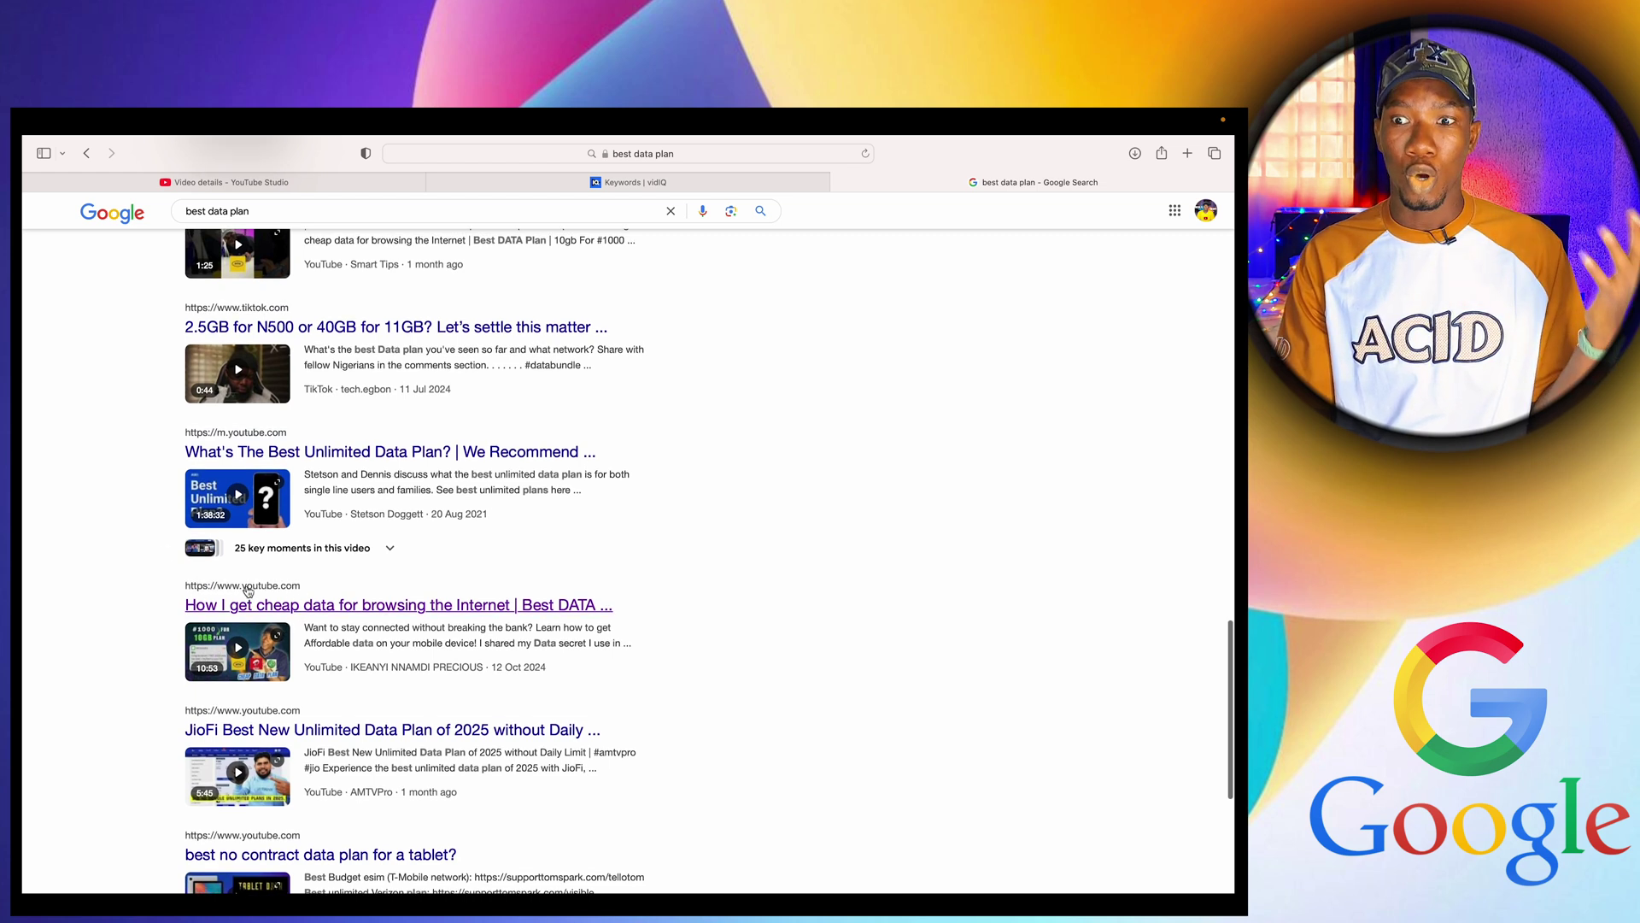
scroll(244, 588, up, 2)
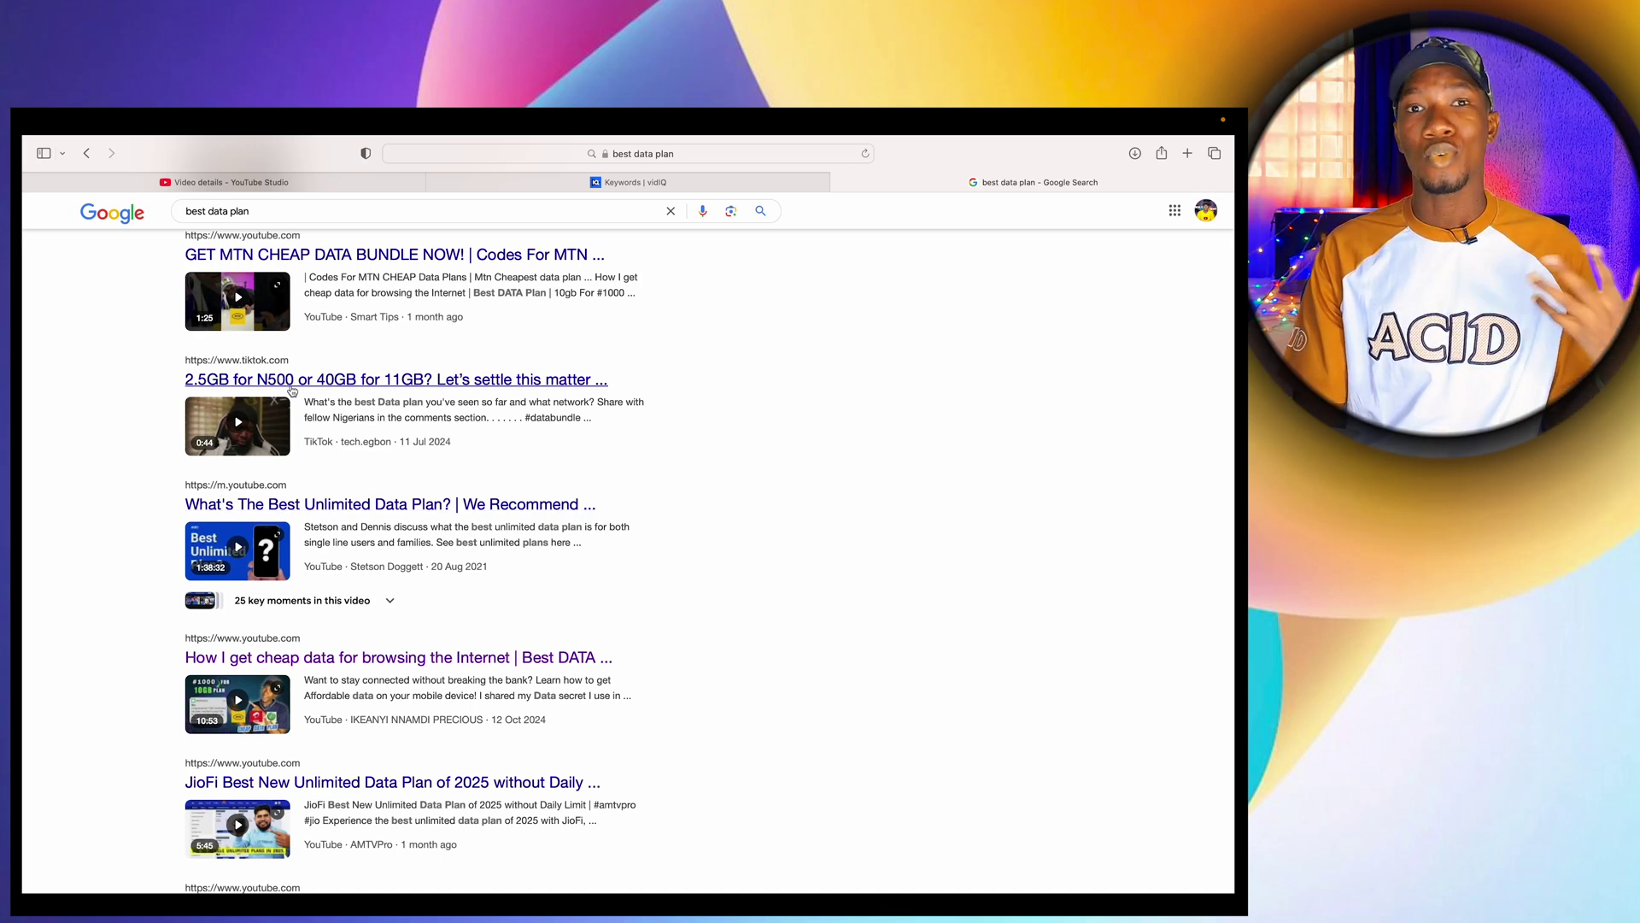
Switch to vidIQ and search its keyword tool for "seo".
click(621, 186)
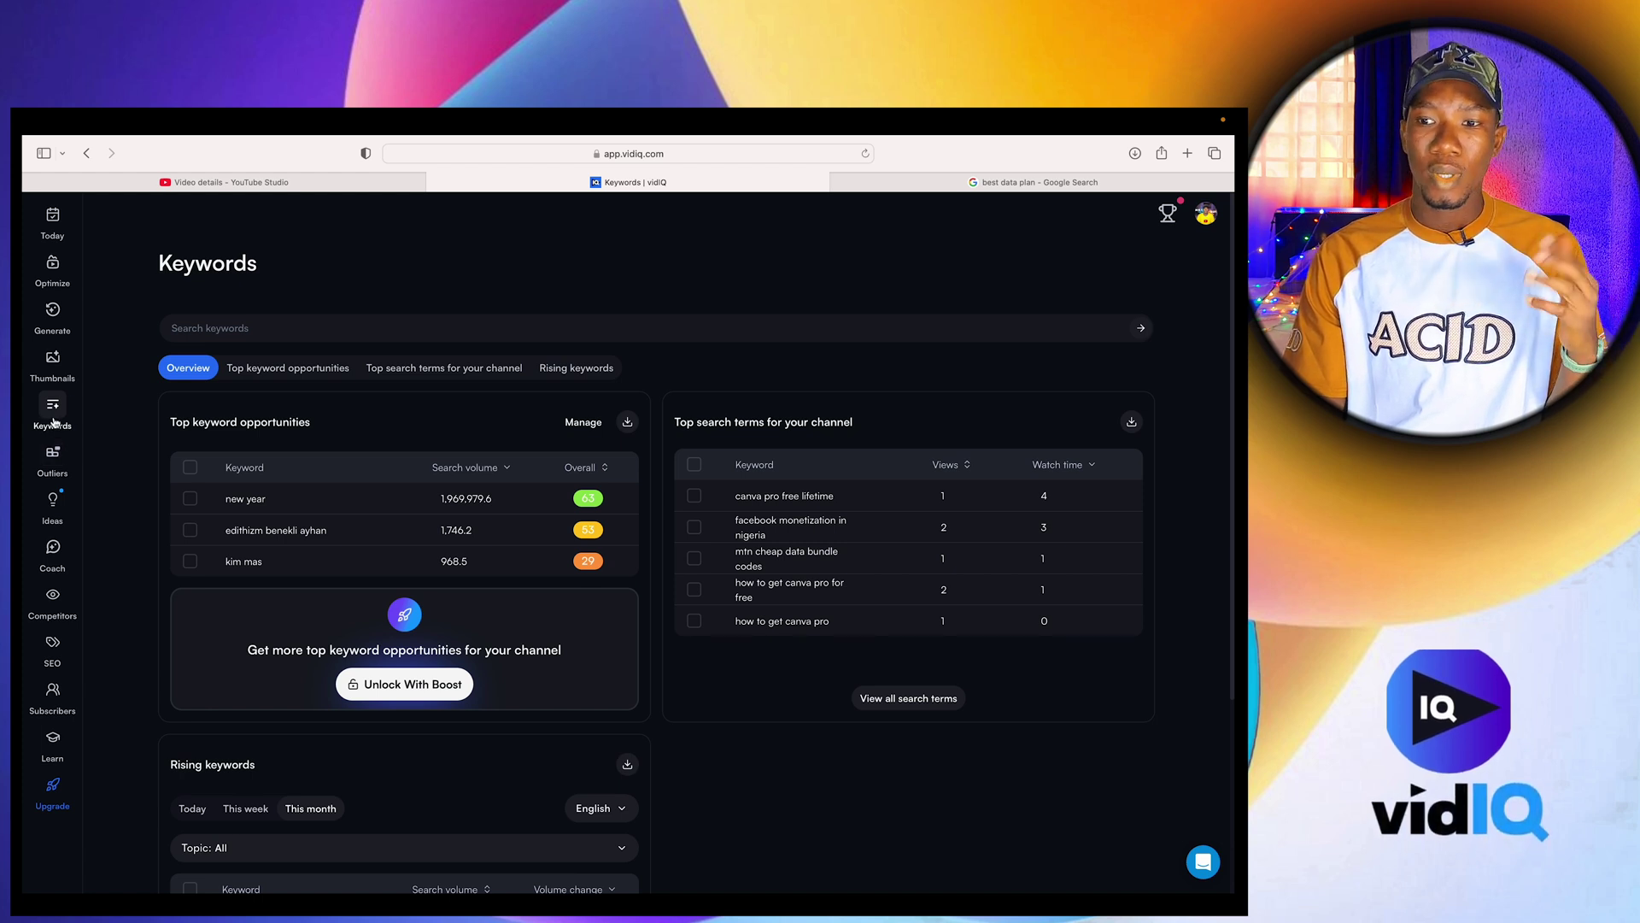
click(222, 328)
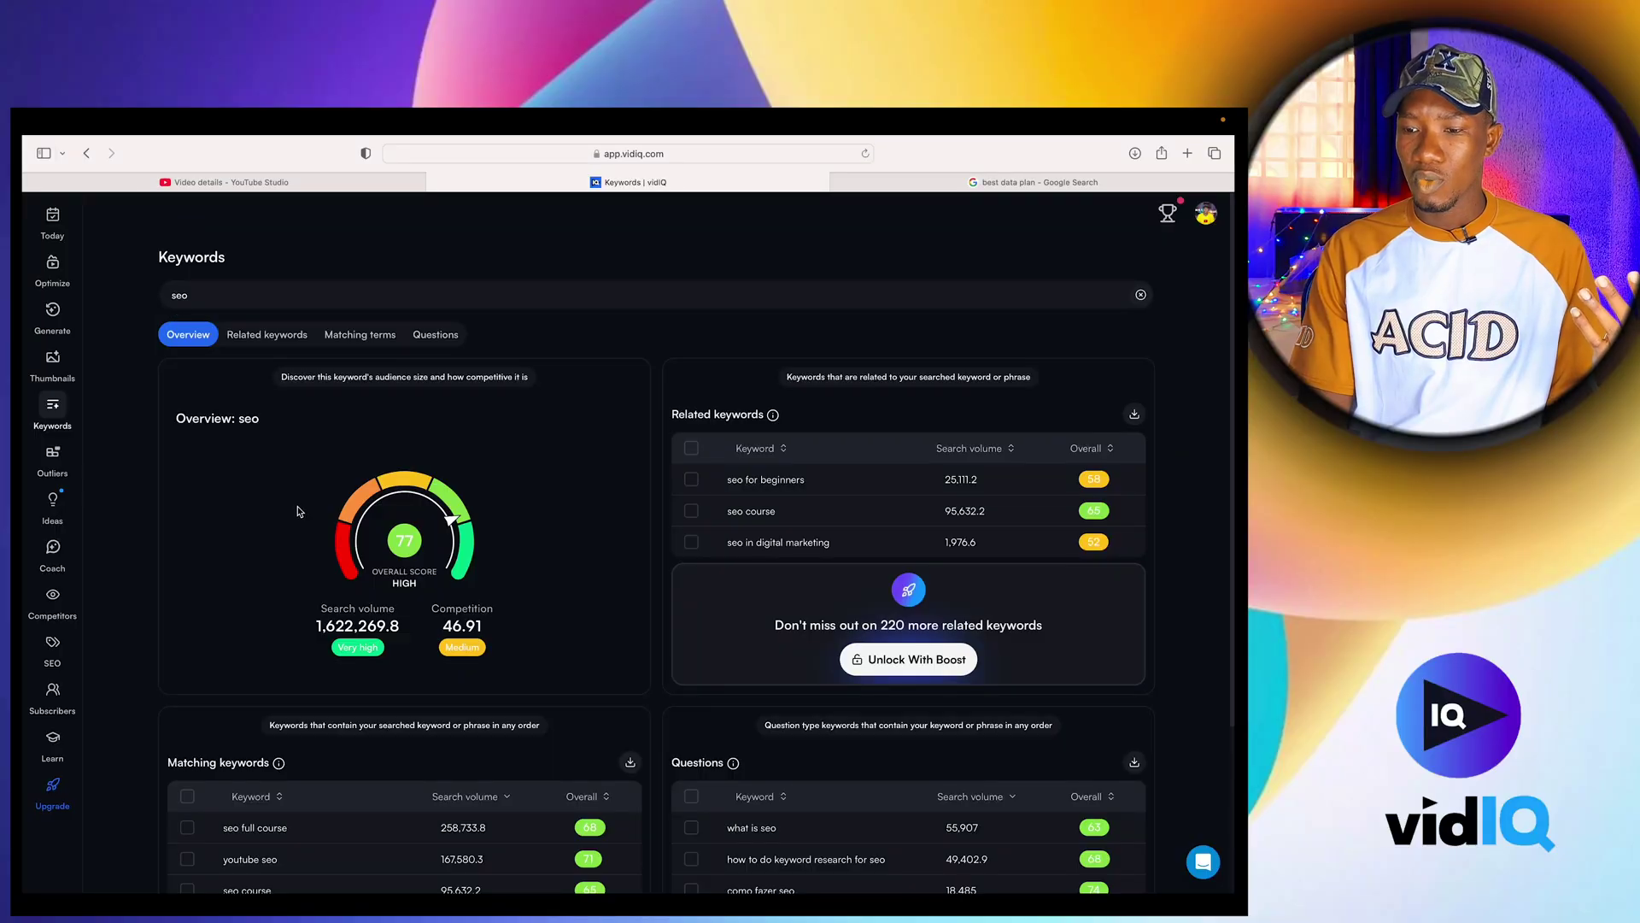
Copy the matching keywords "seo full course", "youtube seo" and "seo course" and paste them at the end of the note in Notes.
scroll(299, 511, down, 5)
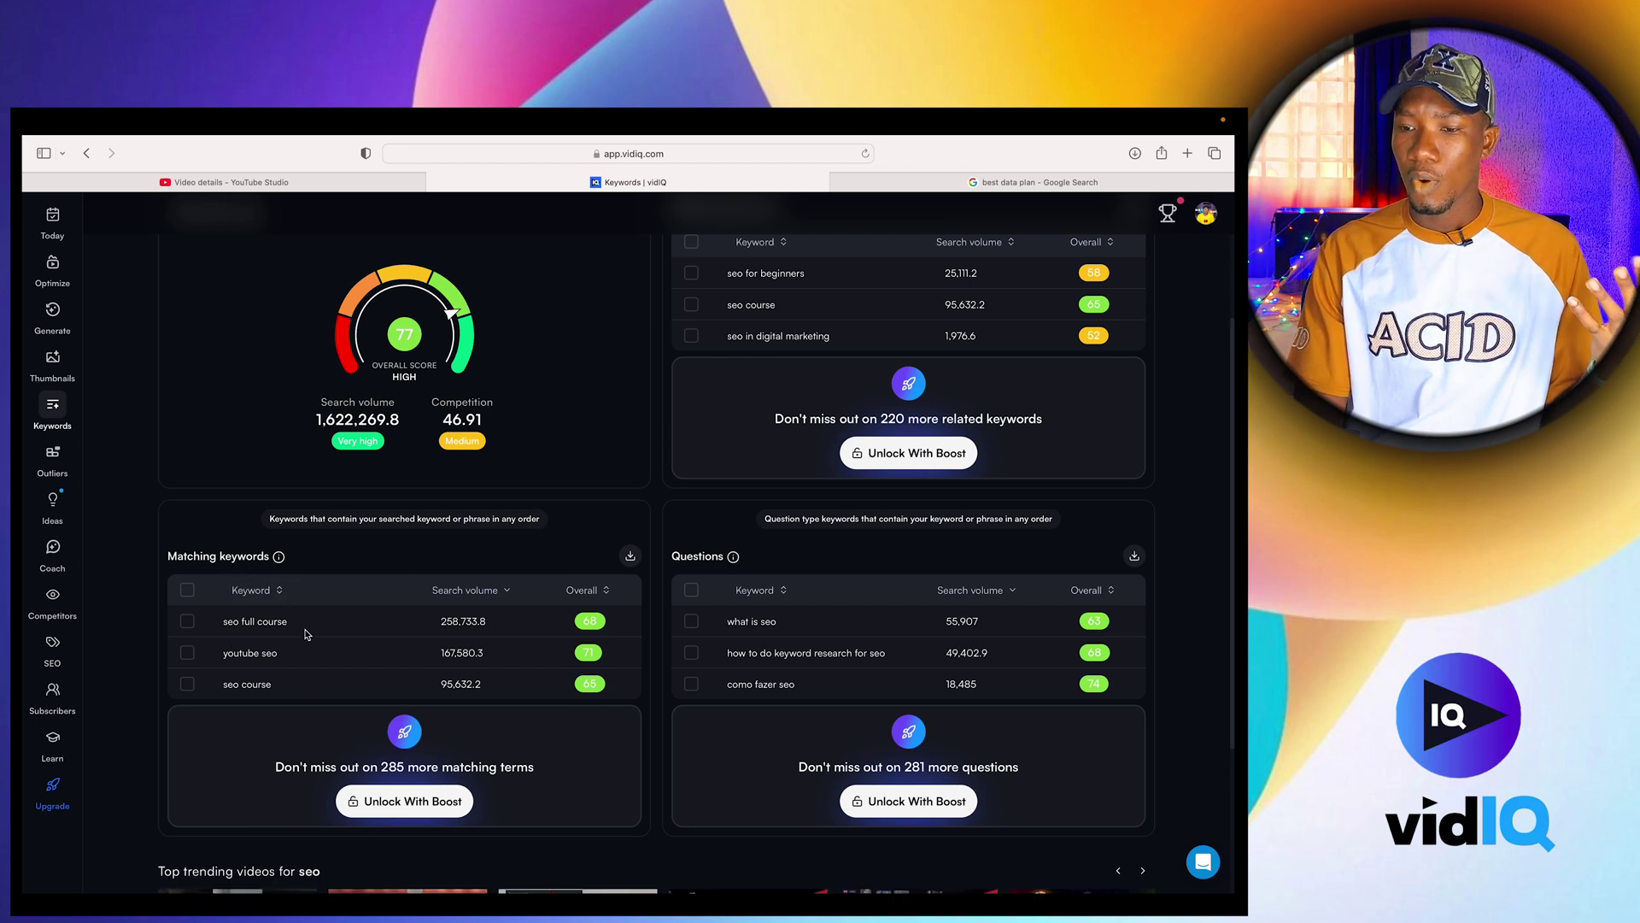
click(188, 622)
click(188, 653)
click(187, 684)
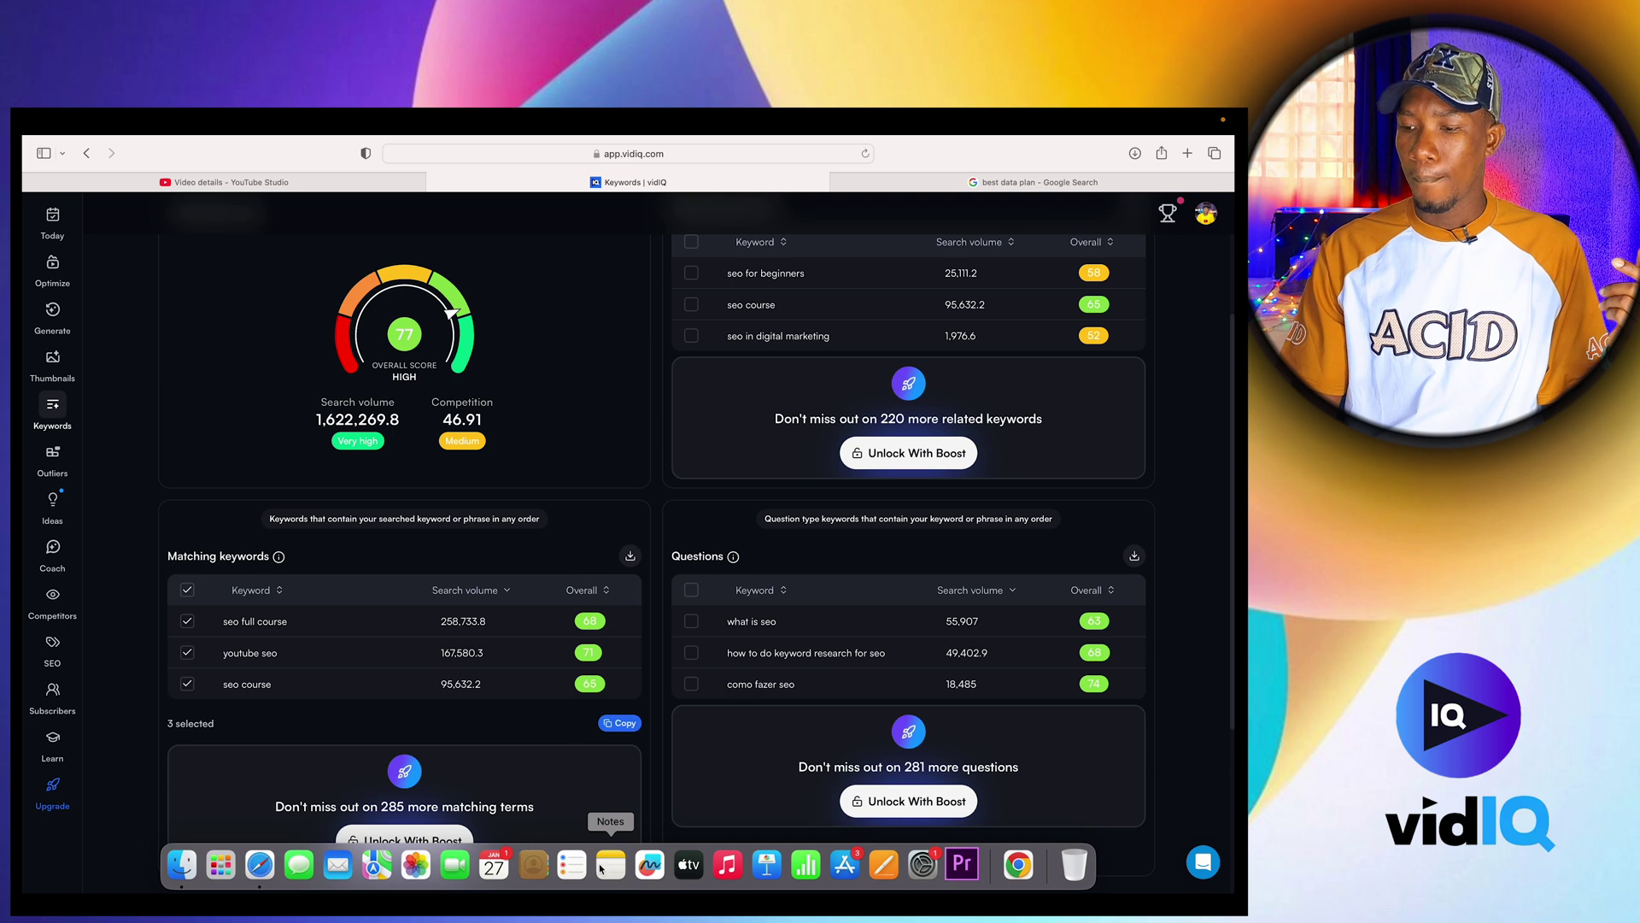
click(610, 865)
key(super+v)
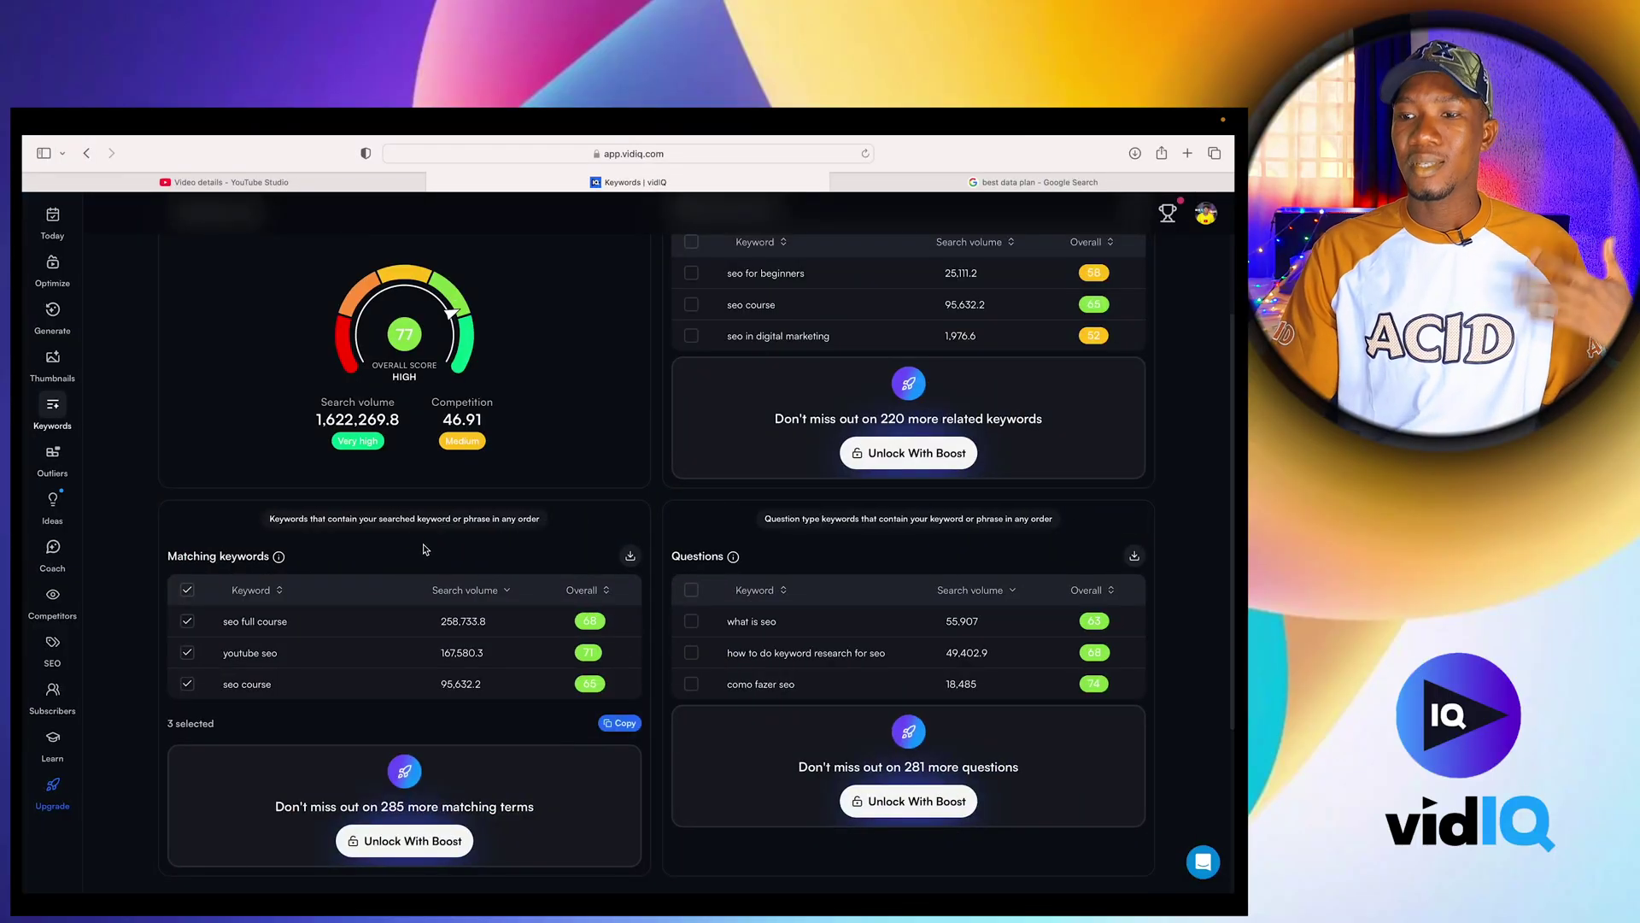
Extend the vidIQ keyword search to "seo for youtube" and run it.
scroll(453, 542, up, 3)
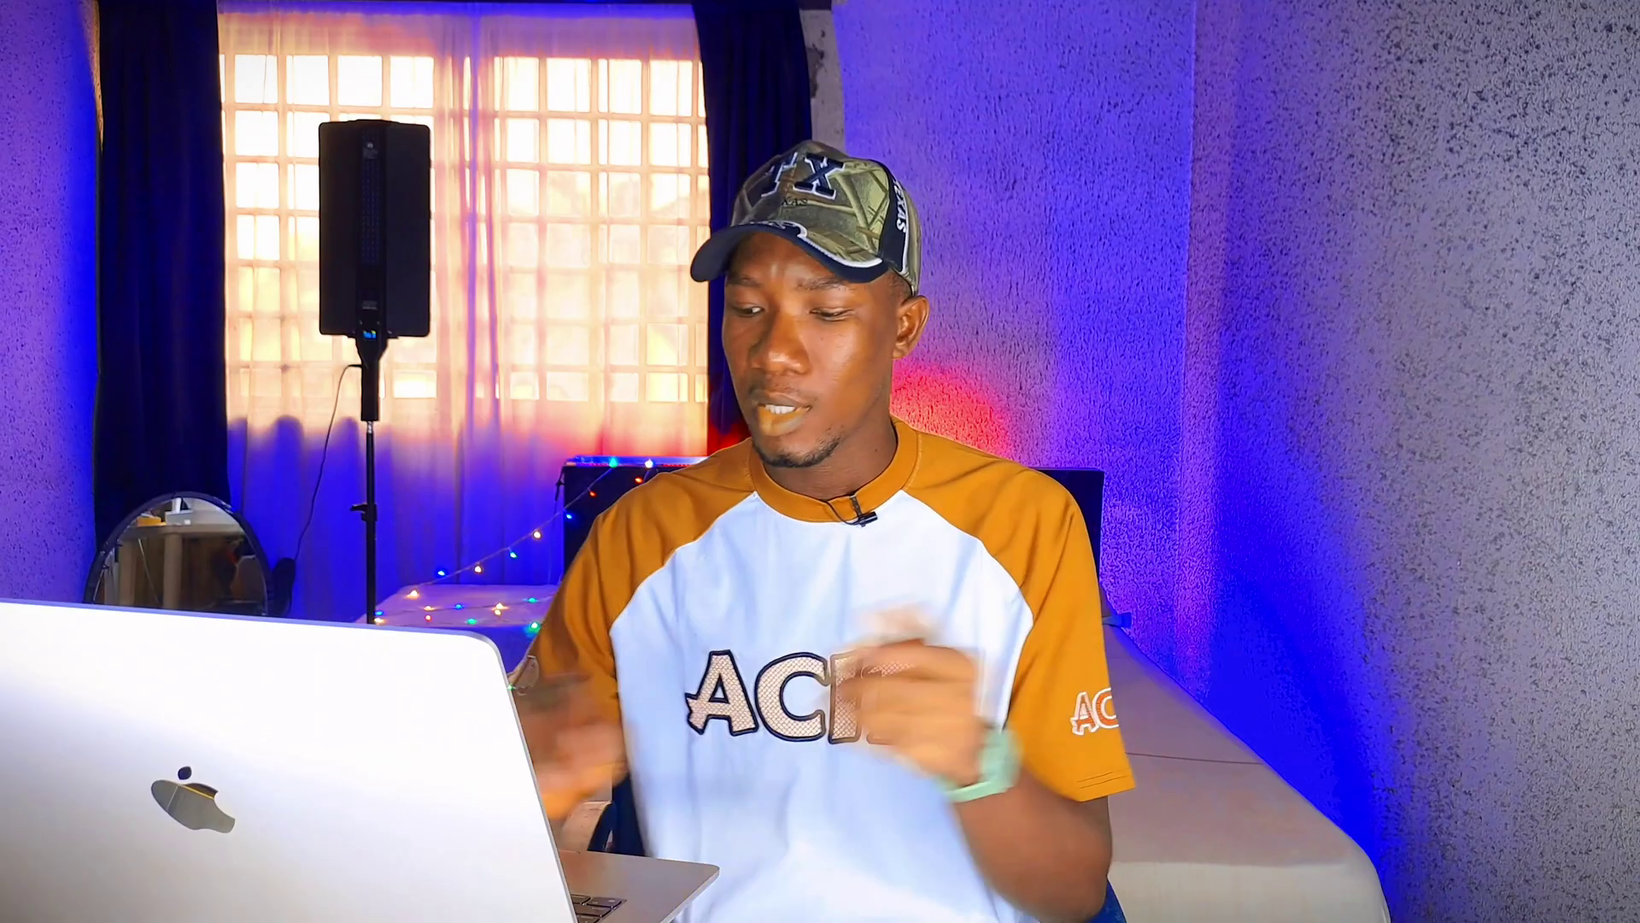
text(for)
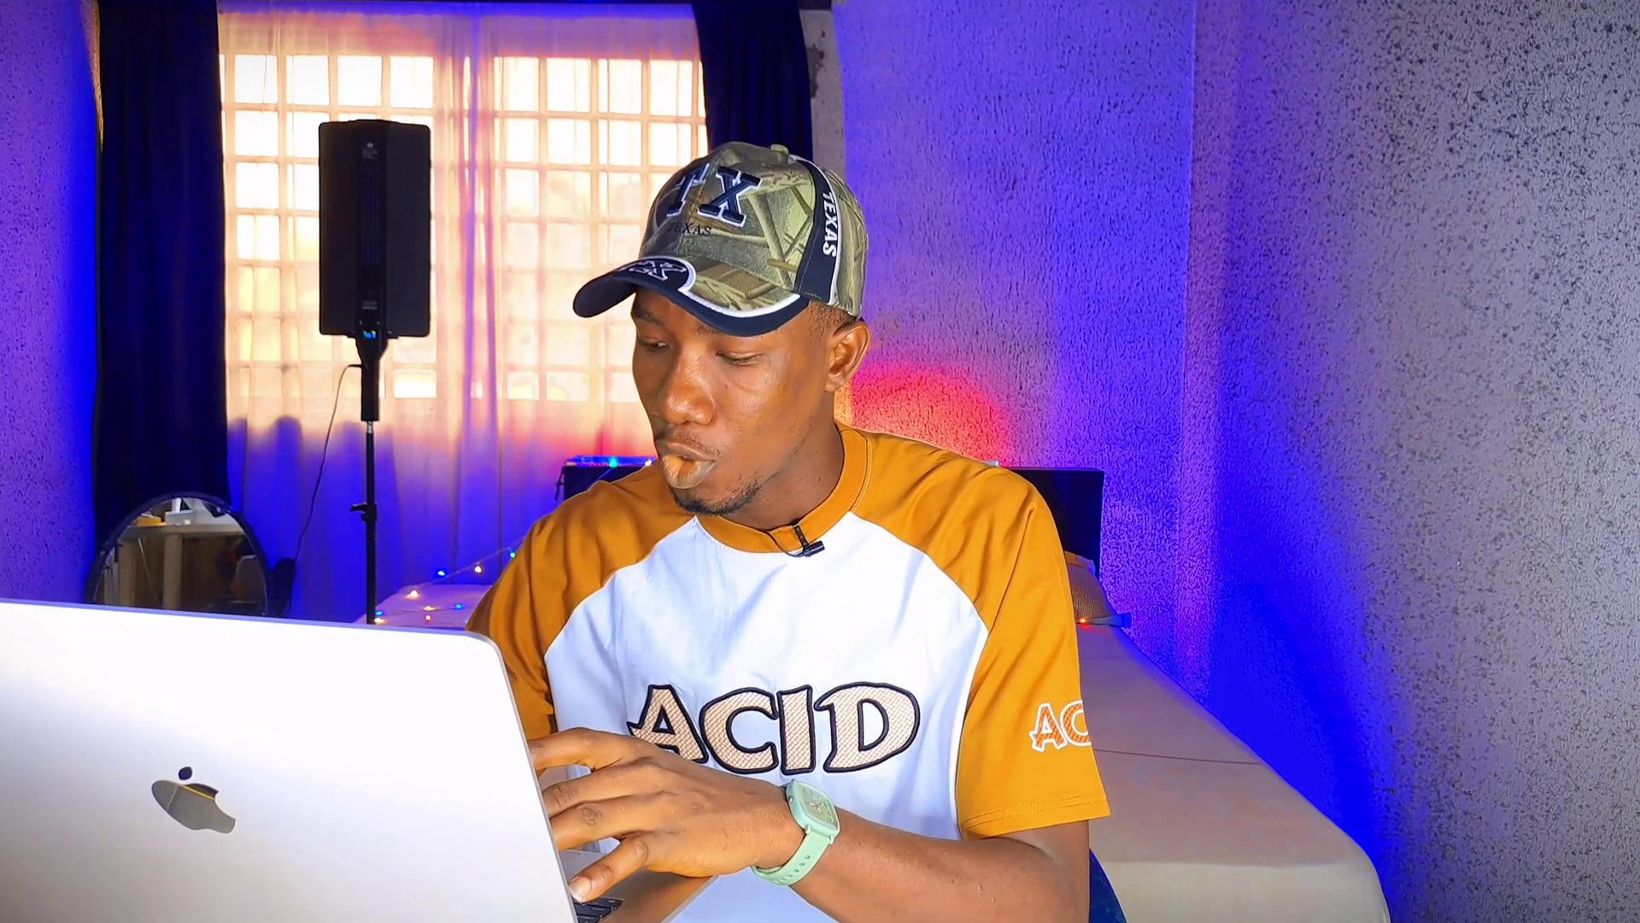
text(yputube)
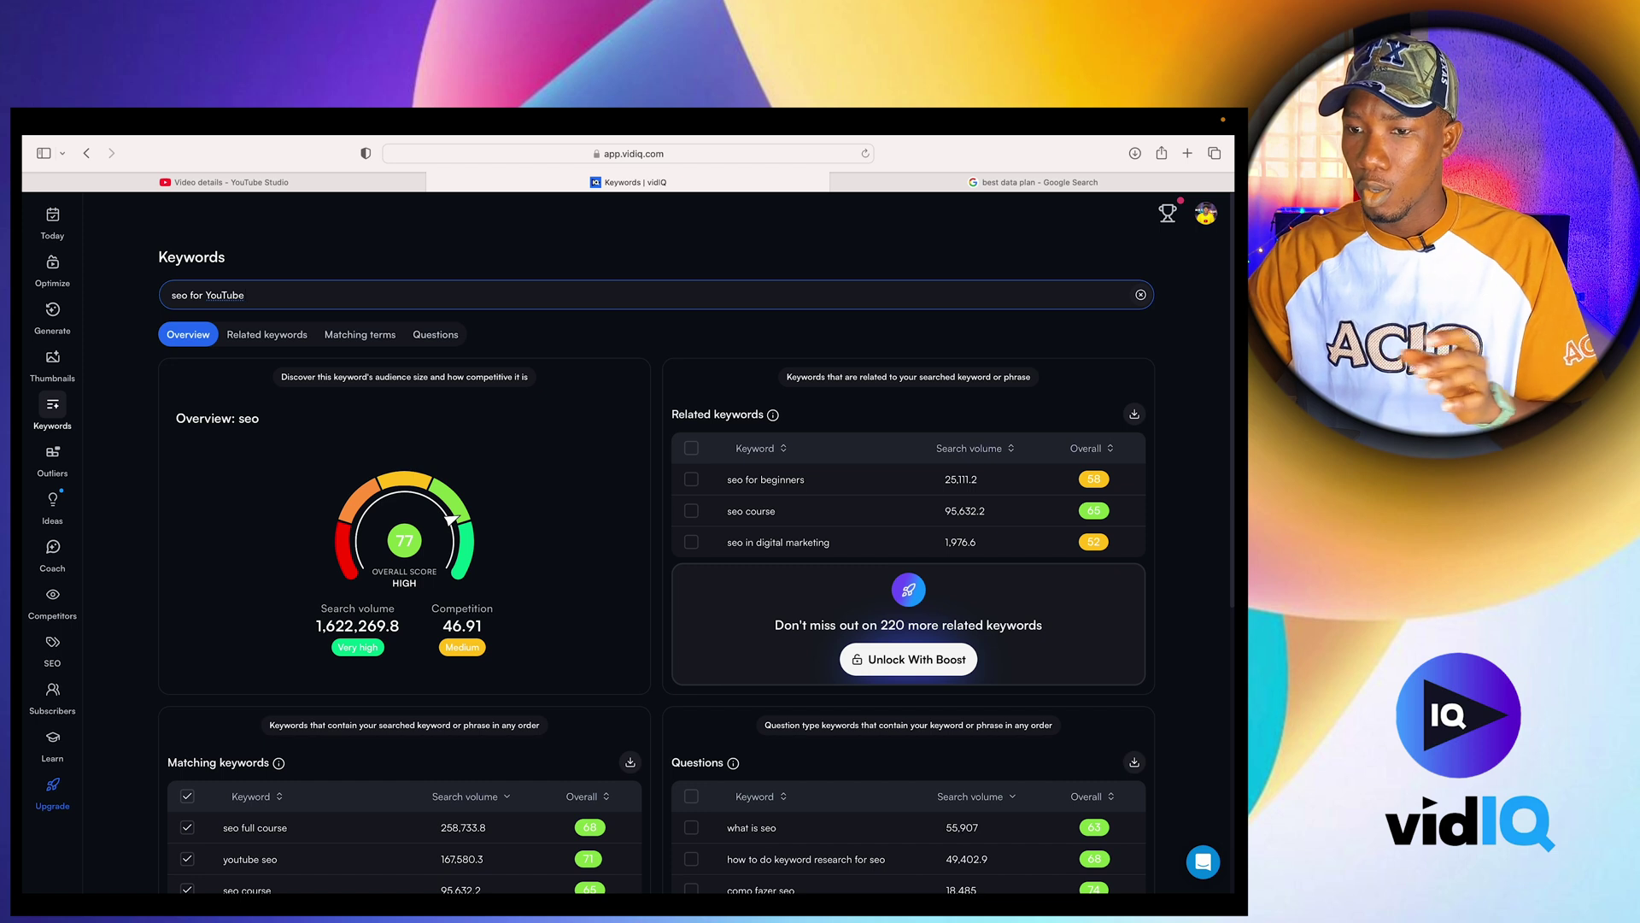
key(Return)
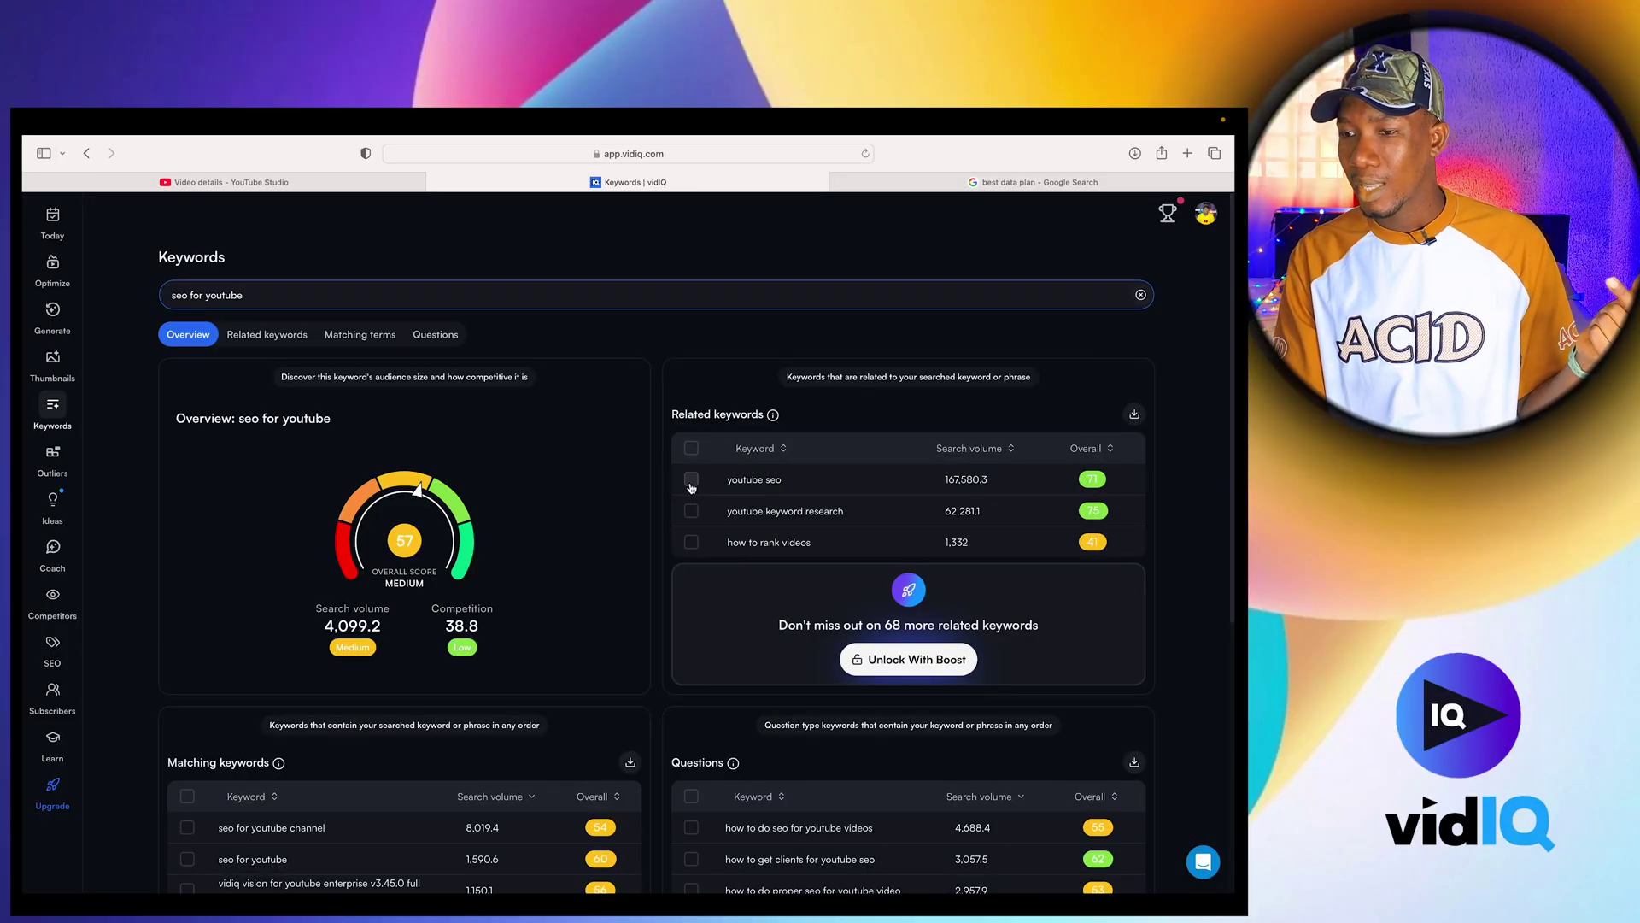
Copy the related keywords "youtube seo" and "youtube keyword research" and paste them at the end of the note in Notes.
click(691, 480)
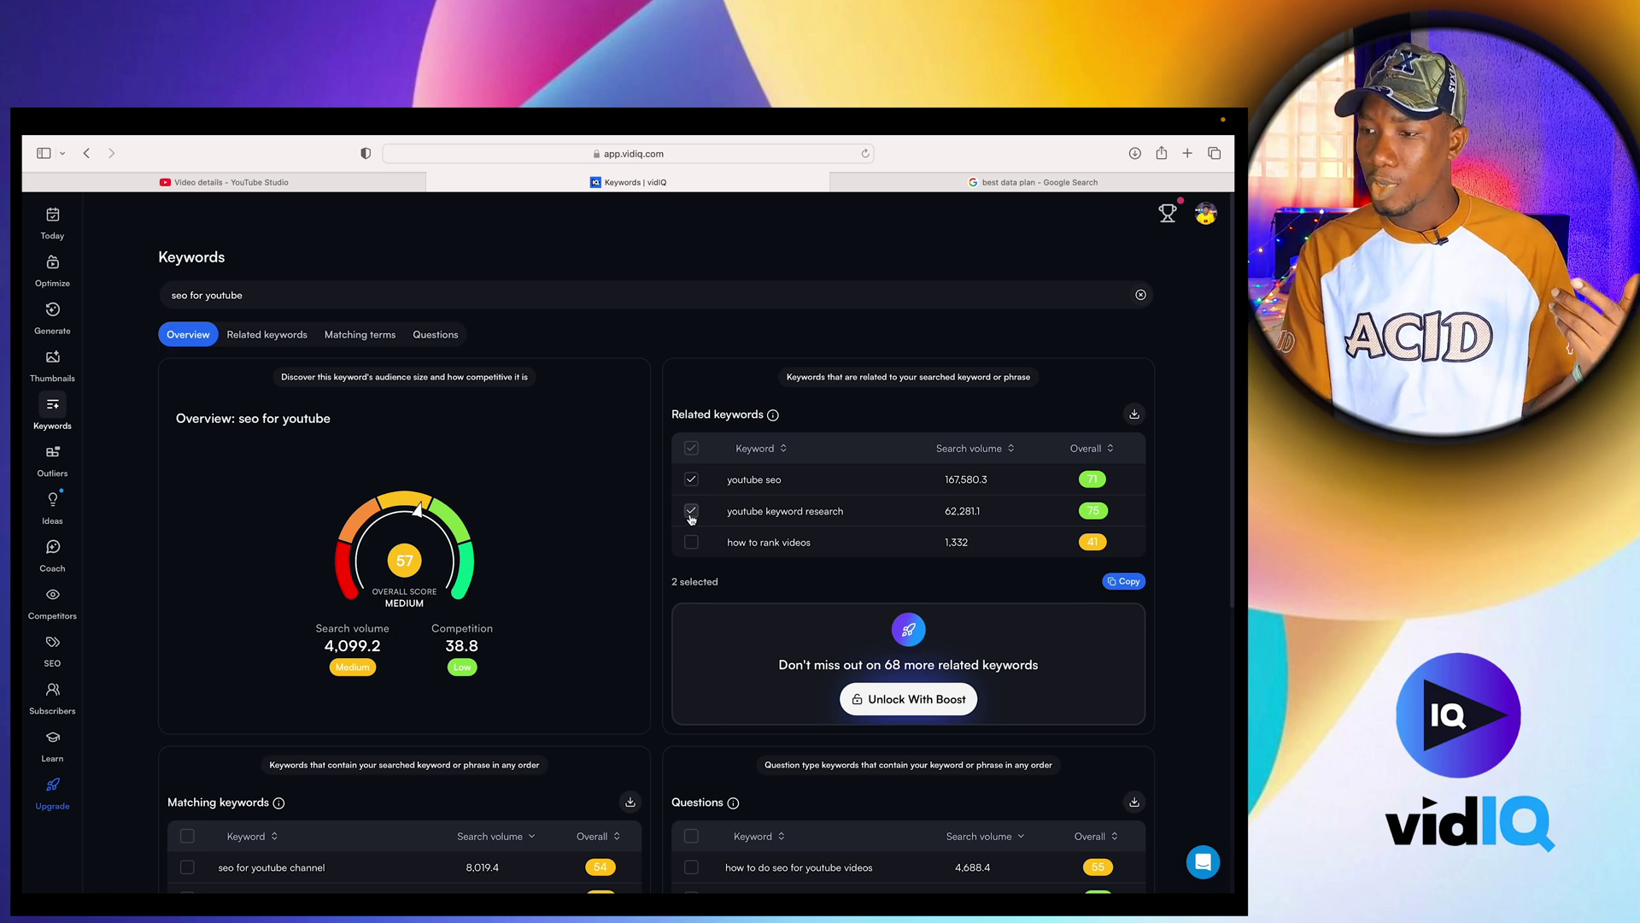
scroll(663, 610, down, 3)
scroll(663, 607, up, 3)
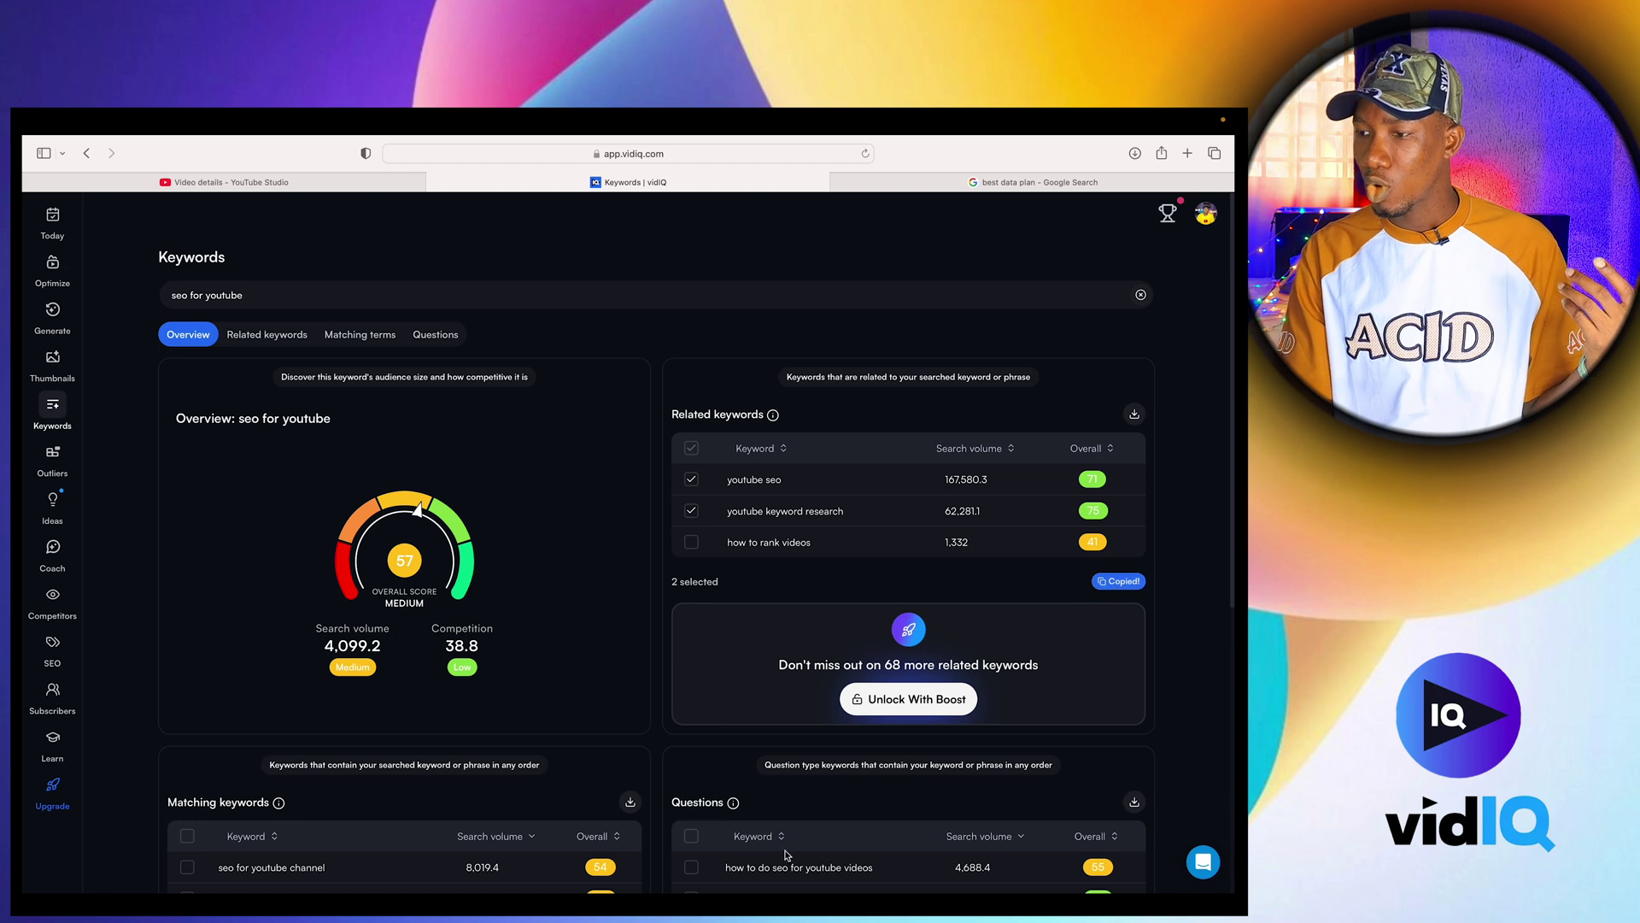
click(612, 869)
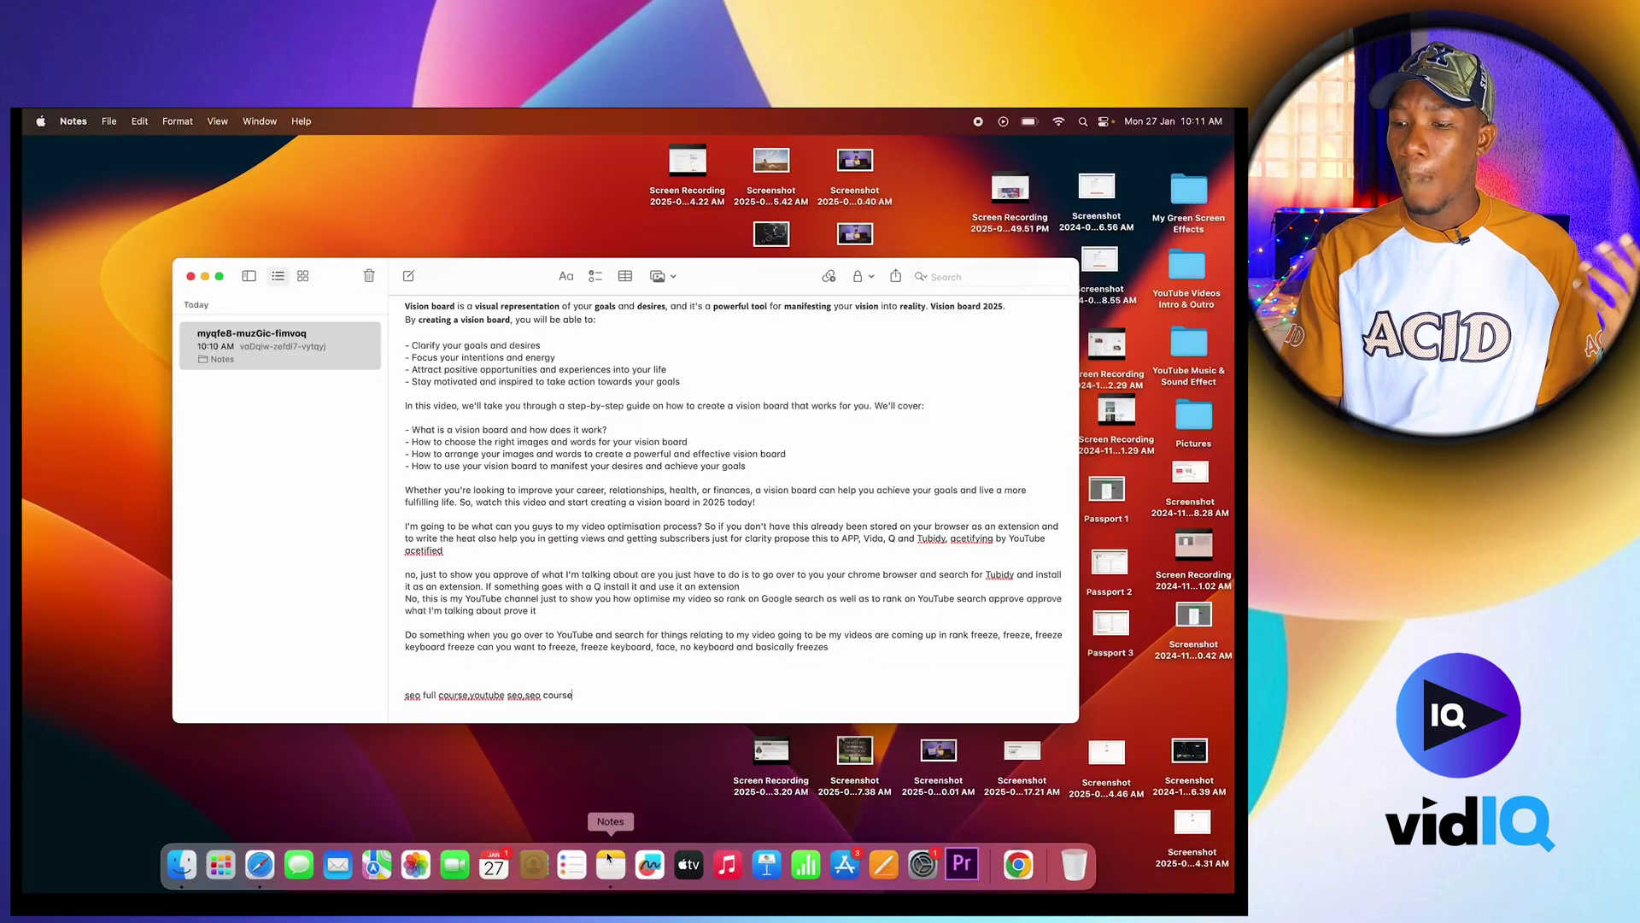
right_click(607, 699)
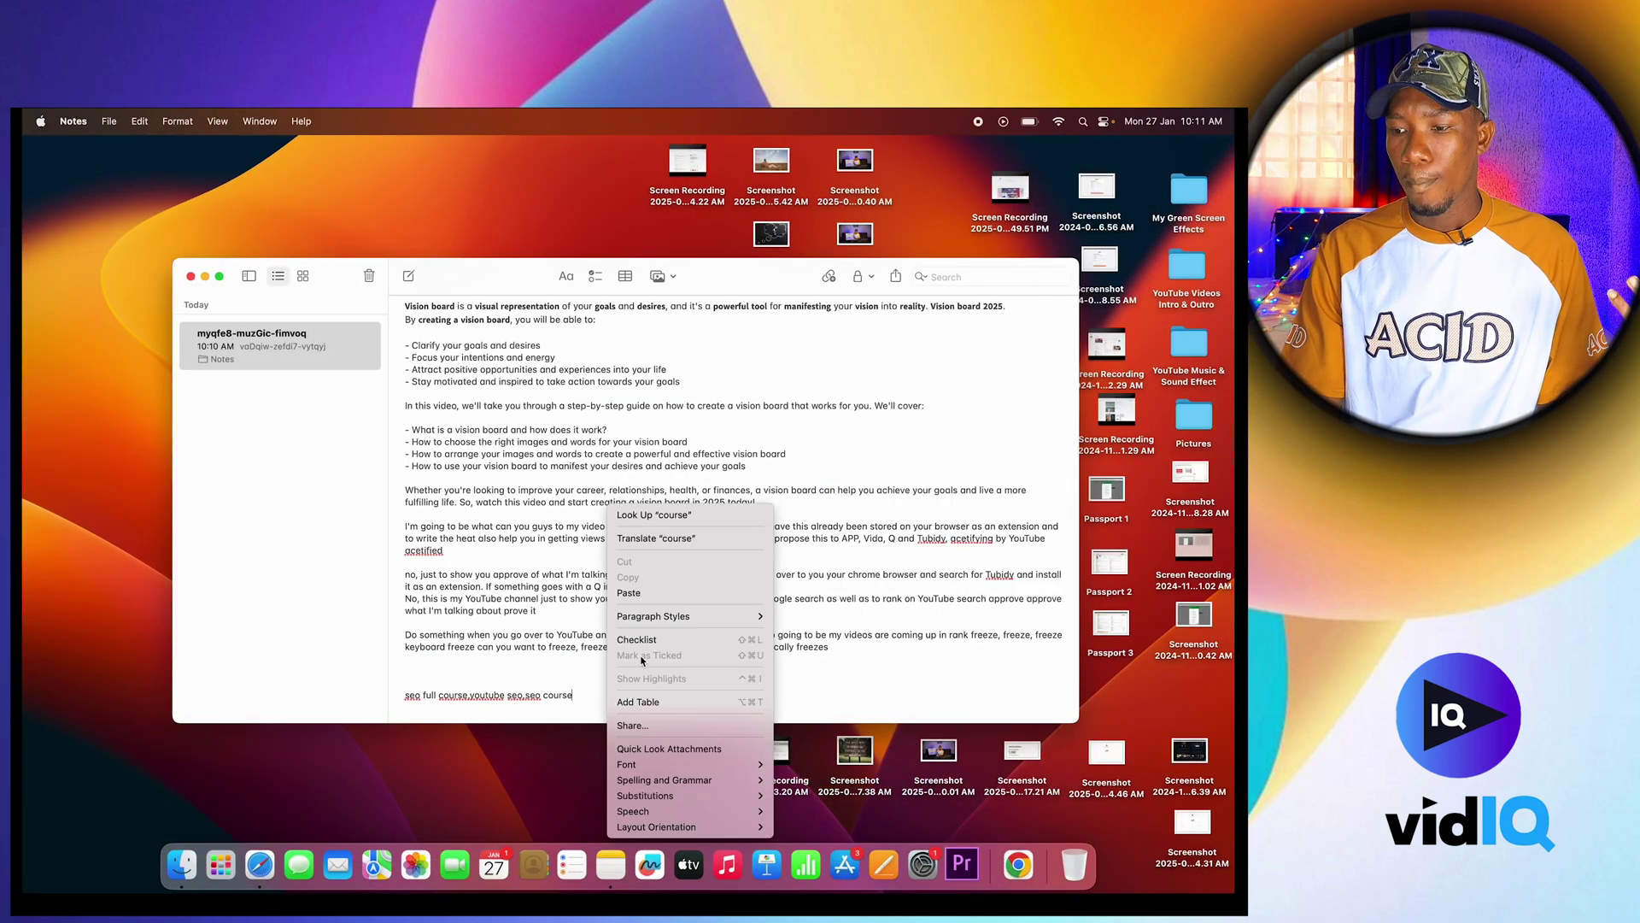
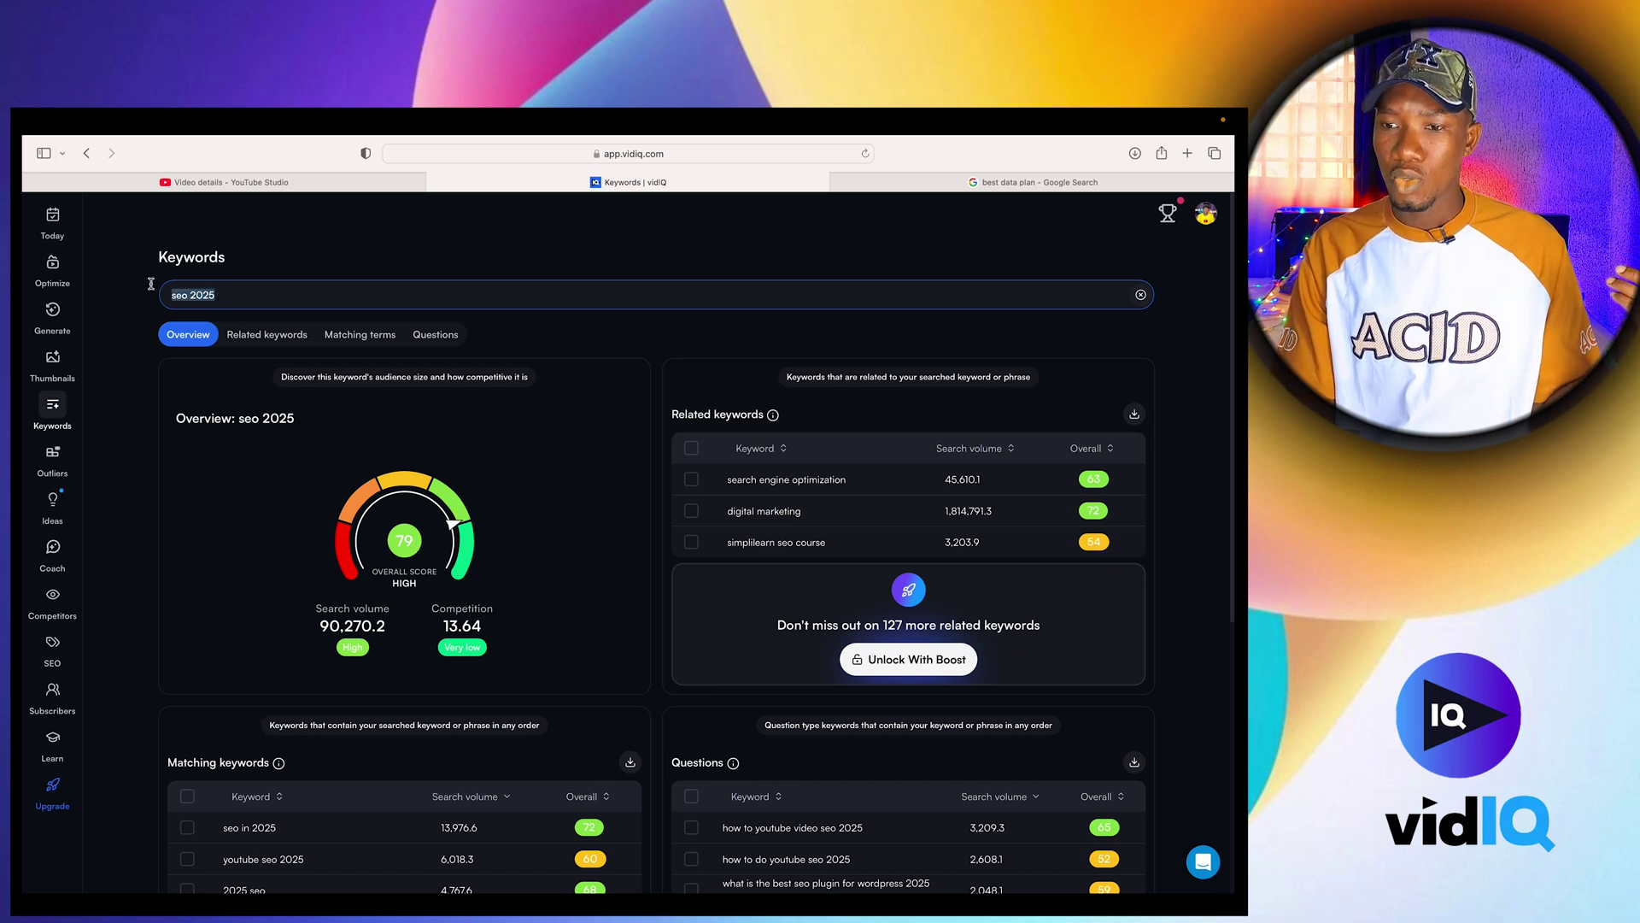
Copy the search term "seo 2025" from vidIQ and paste it after the keywords at the end of the note in Notes.
right_click(196, 295)
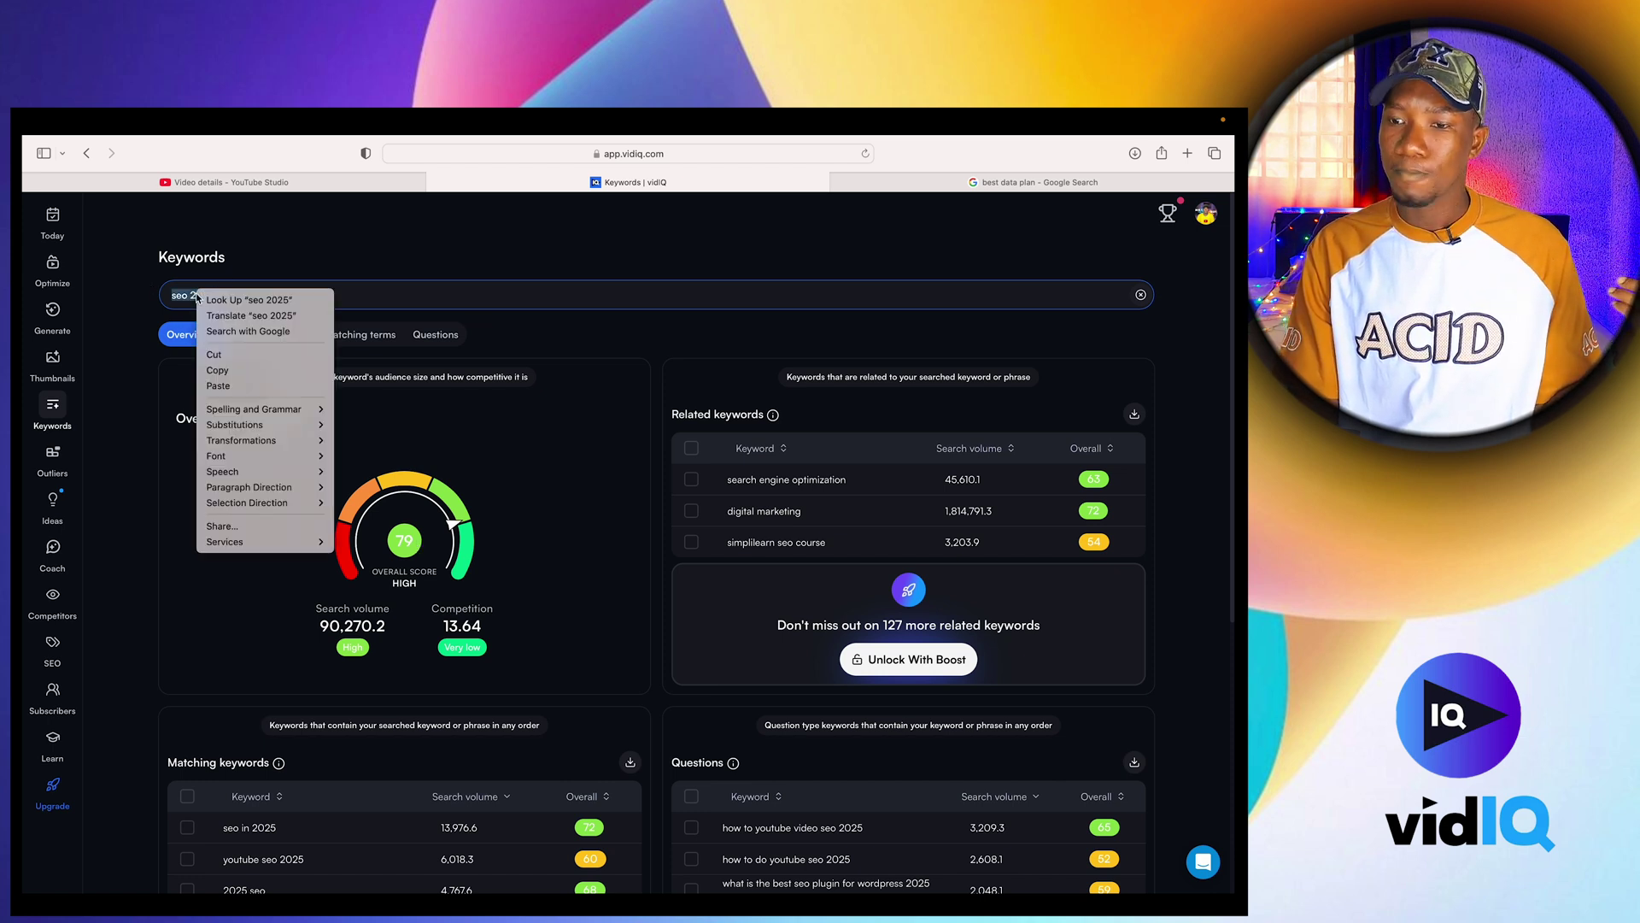
click(220, 376)
mouse_move(562, 888)
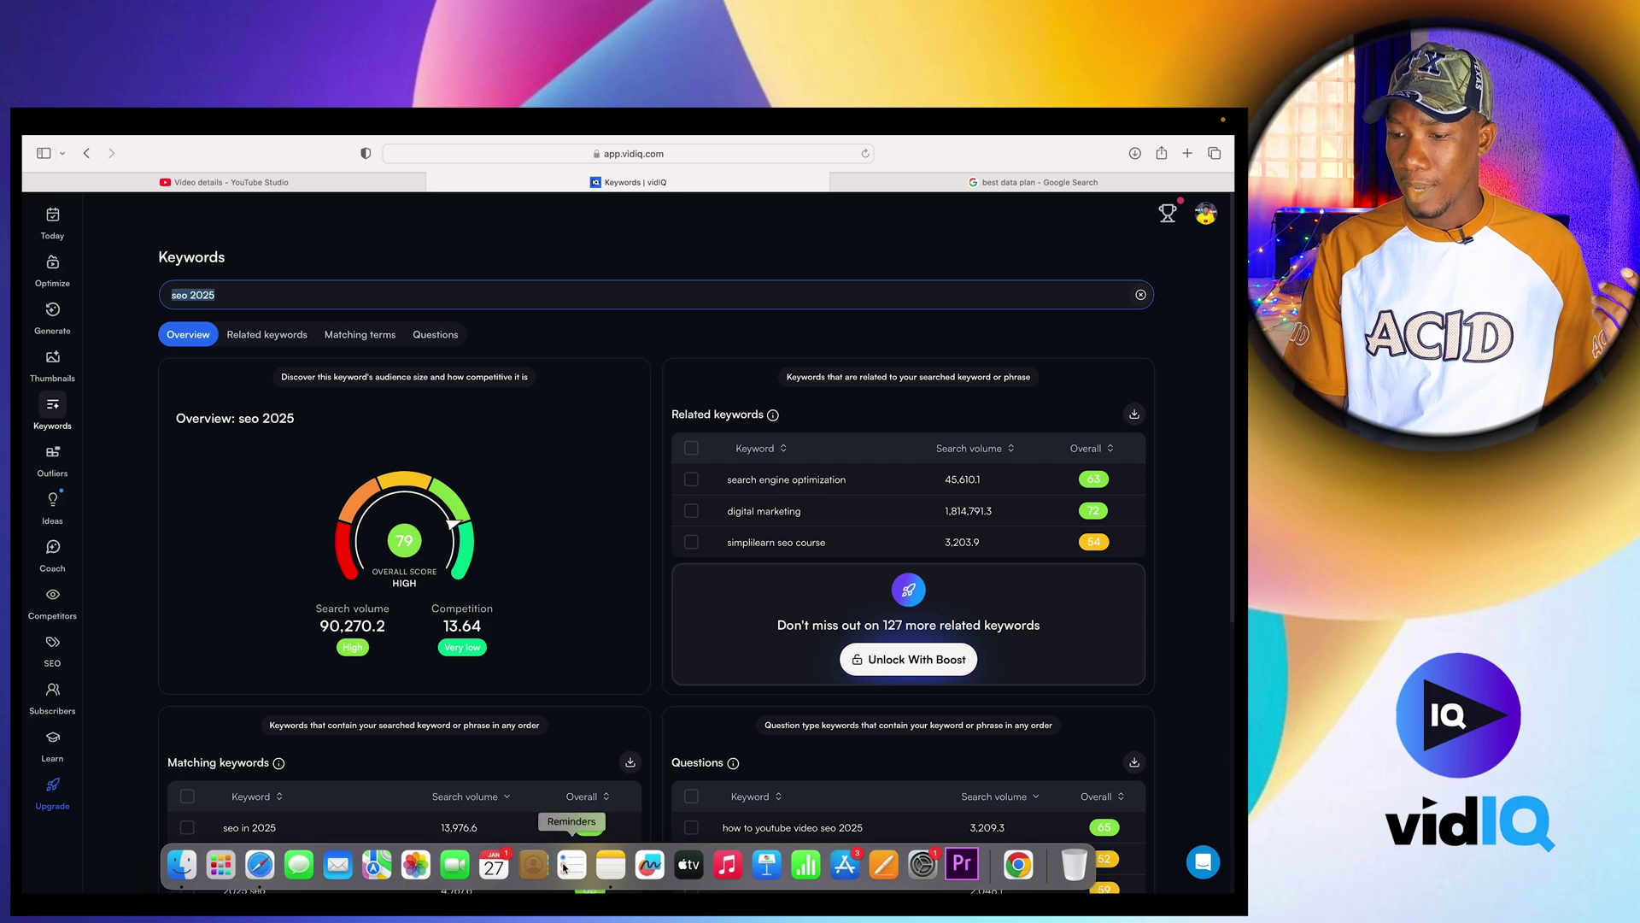
click(611, 864)
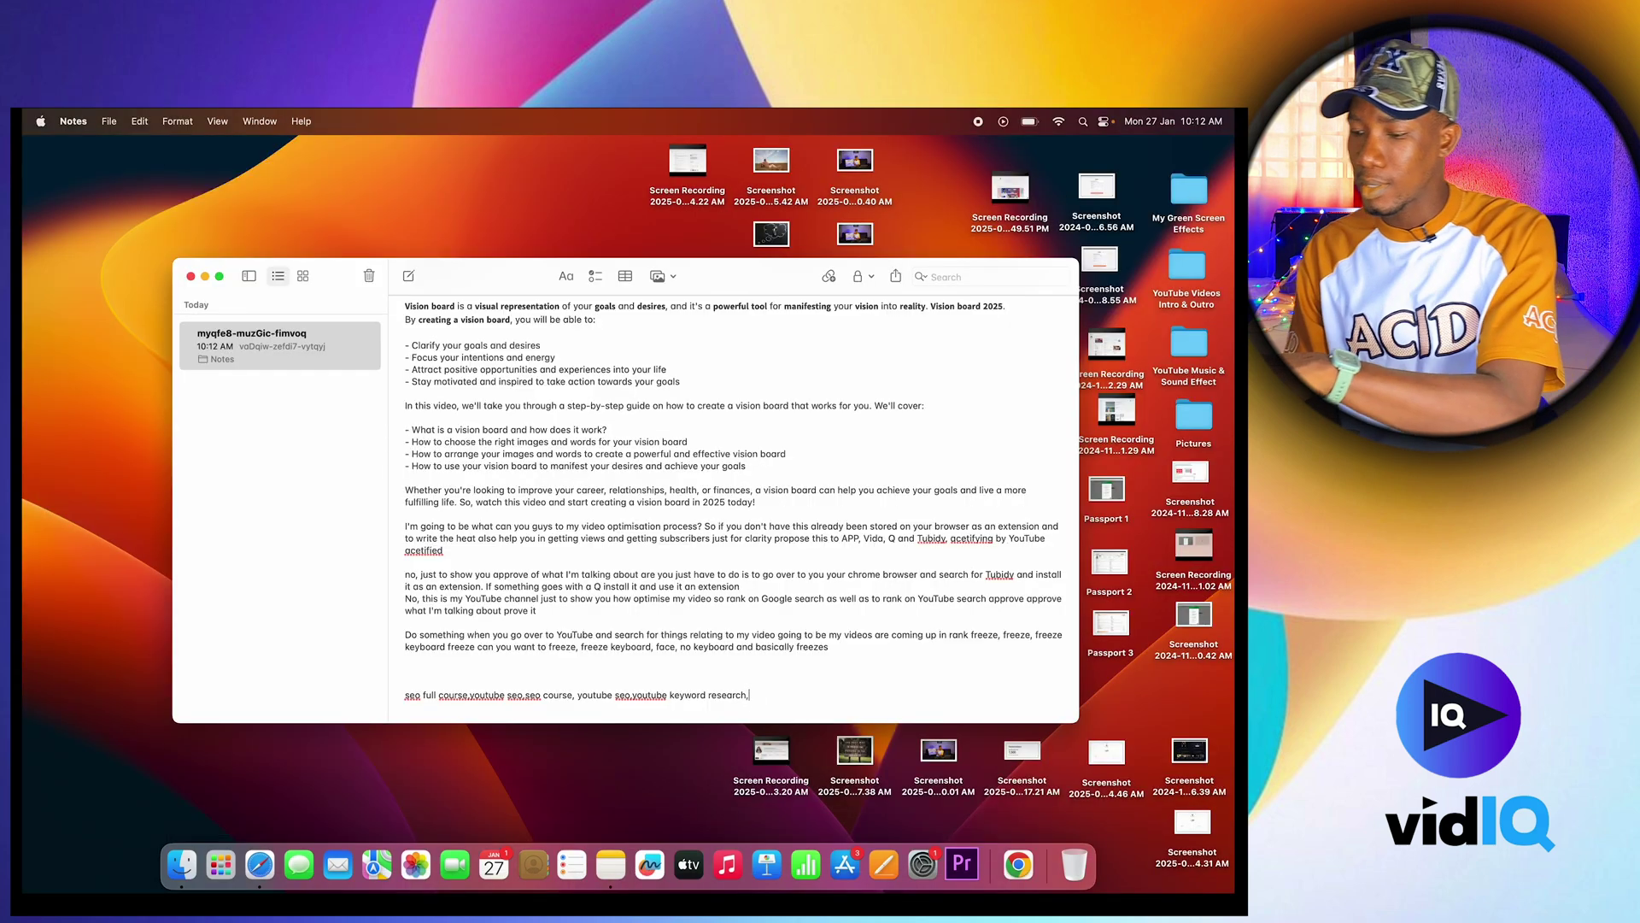
right_click(752, 694)
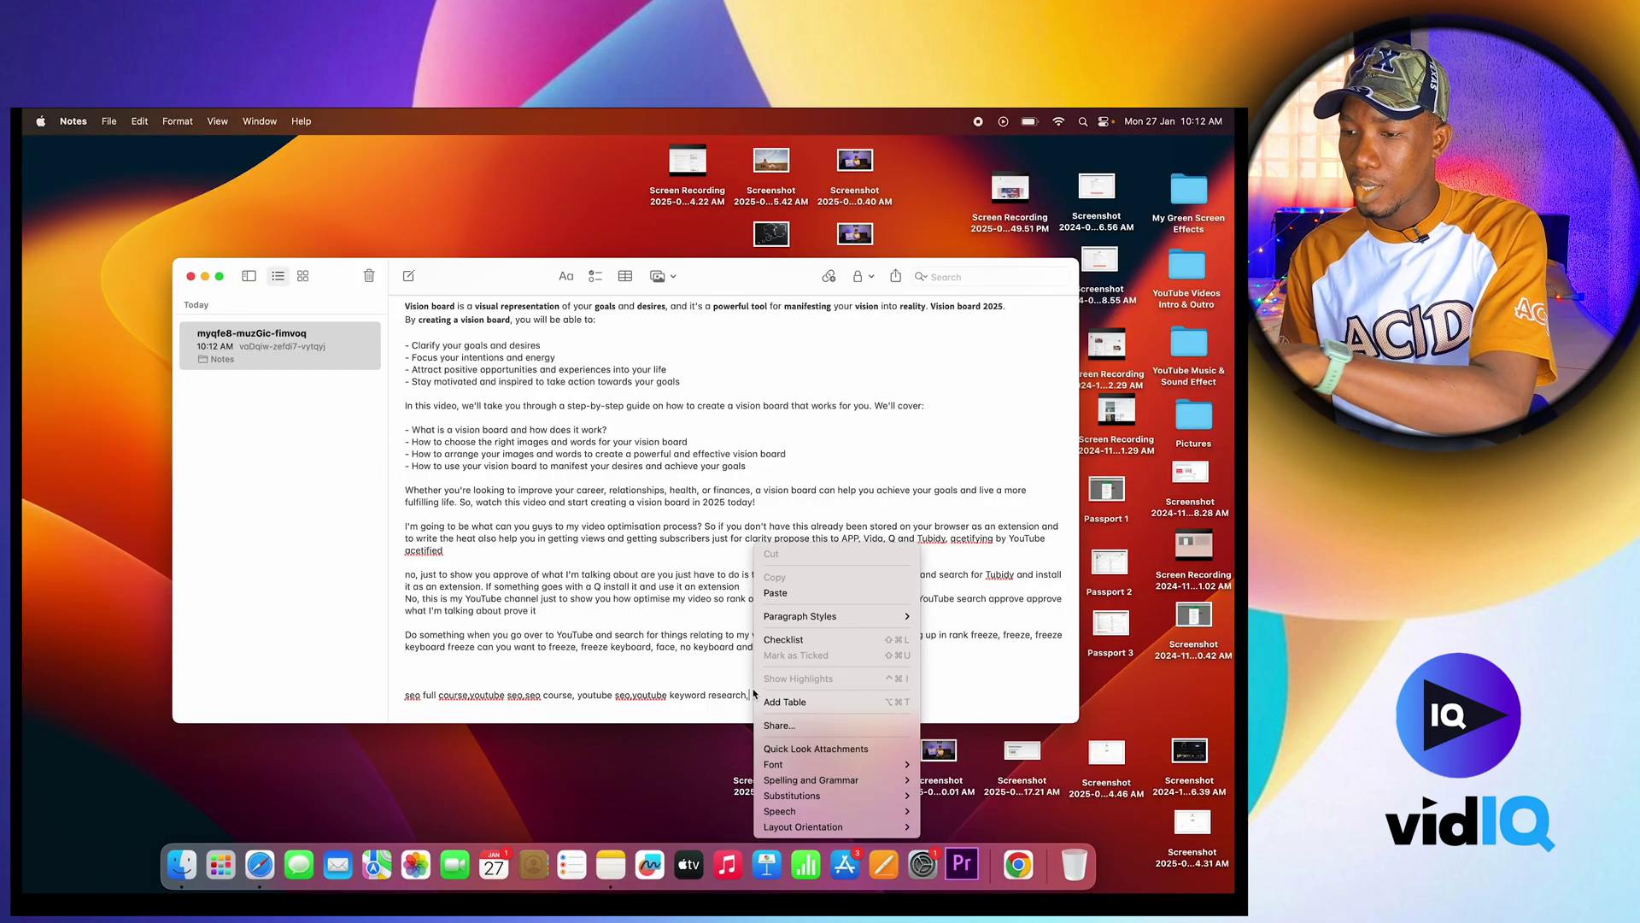
click(775, 592)
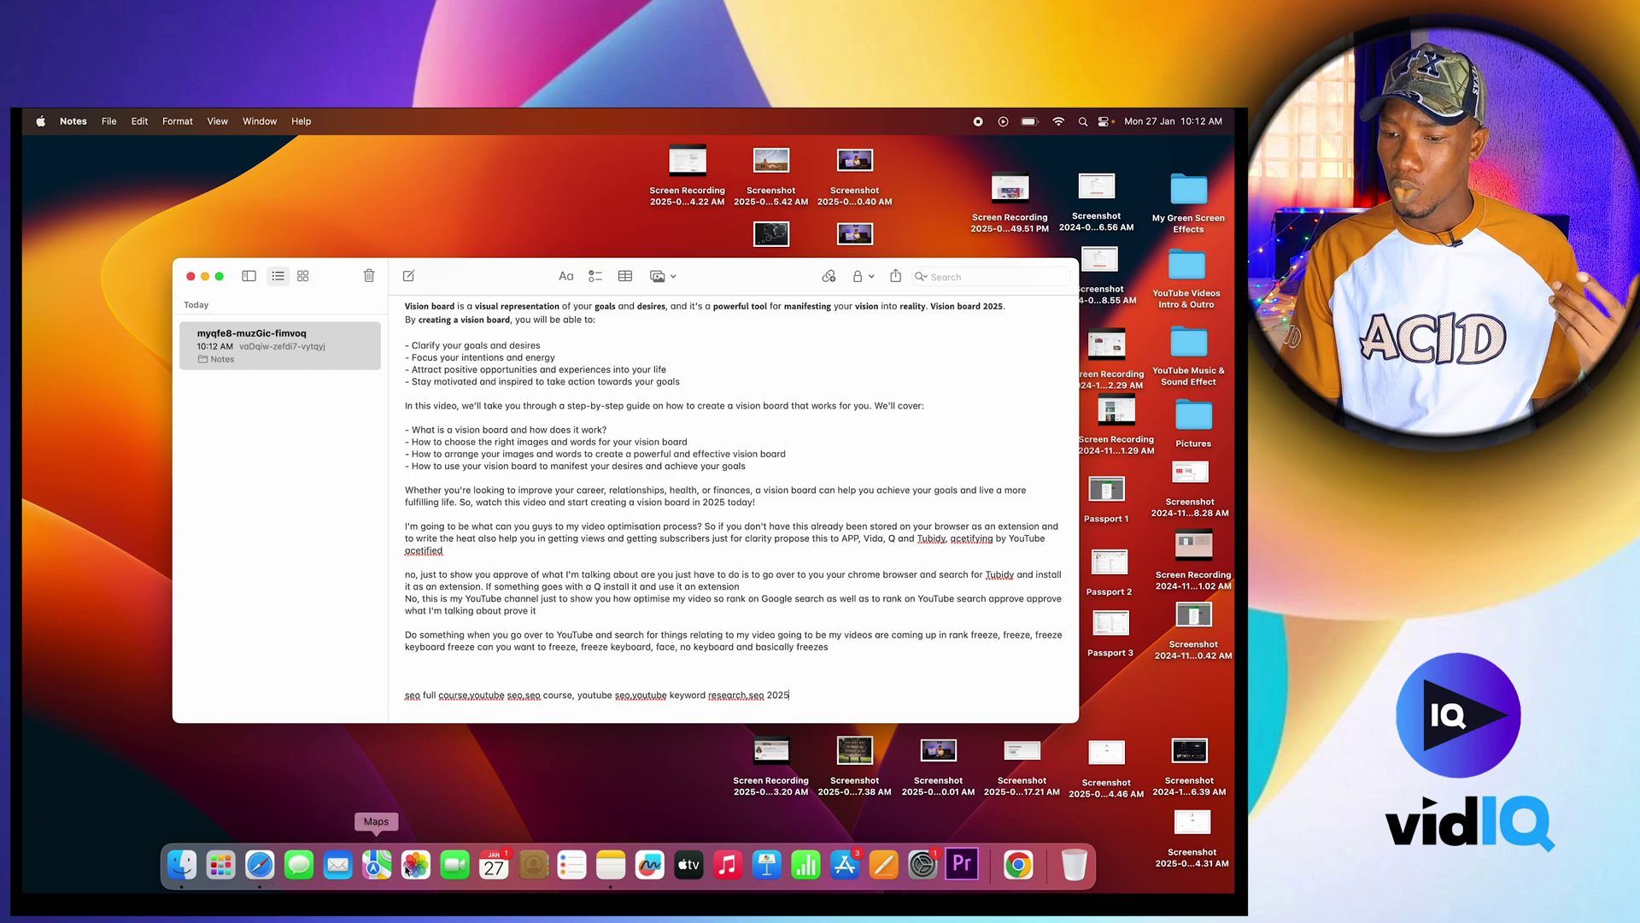
Return to vidIQ, copy the matching keywords "seo in 2025" and "2025 seo", and switch back to the note in Notes.
click(260, 872)
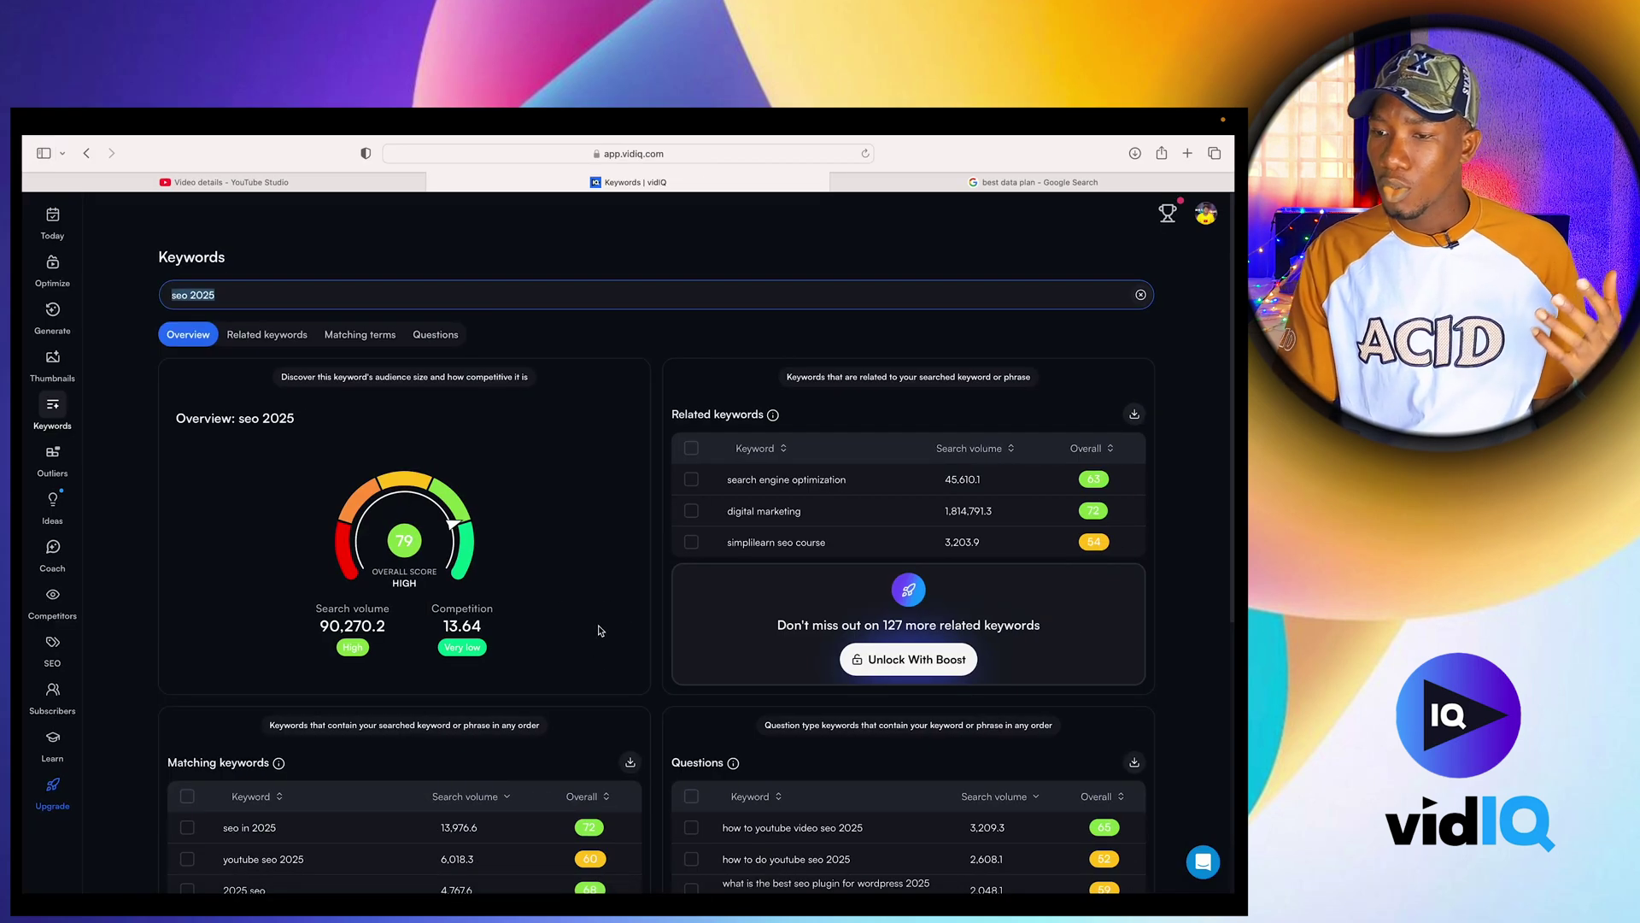
scroll(596, 660, down, 3)
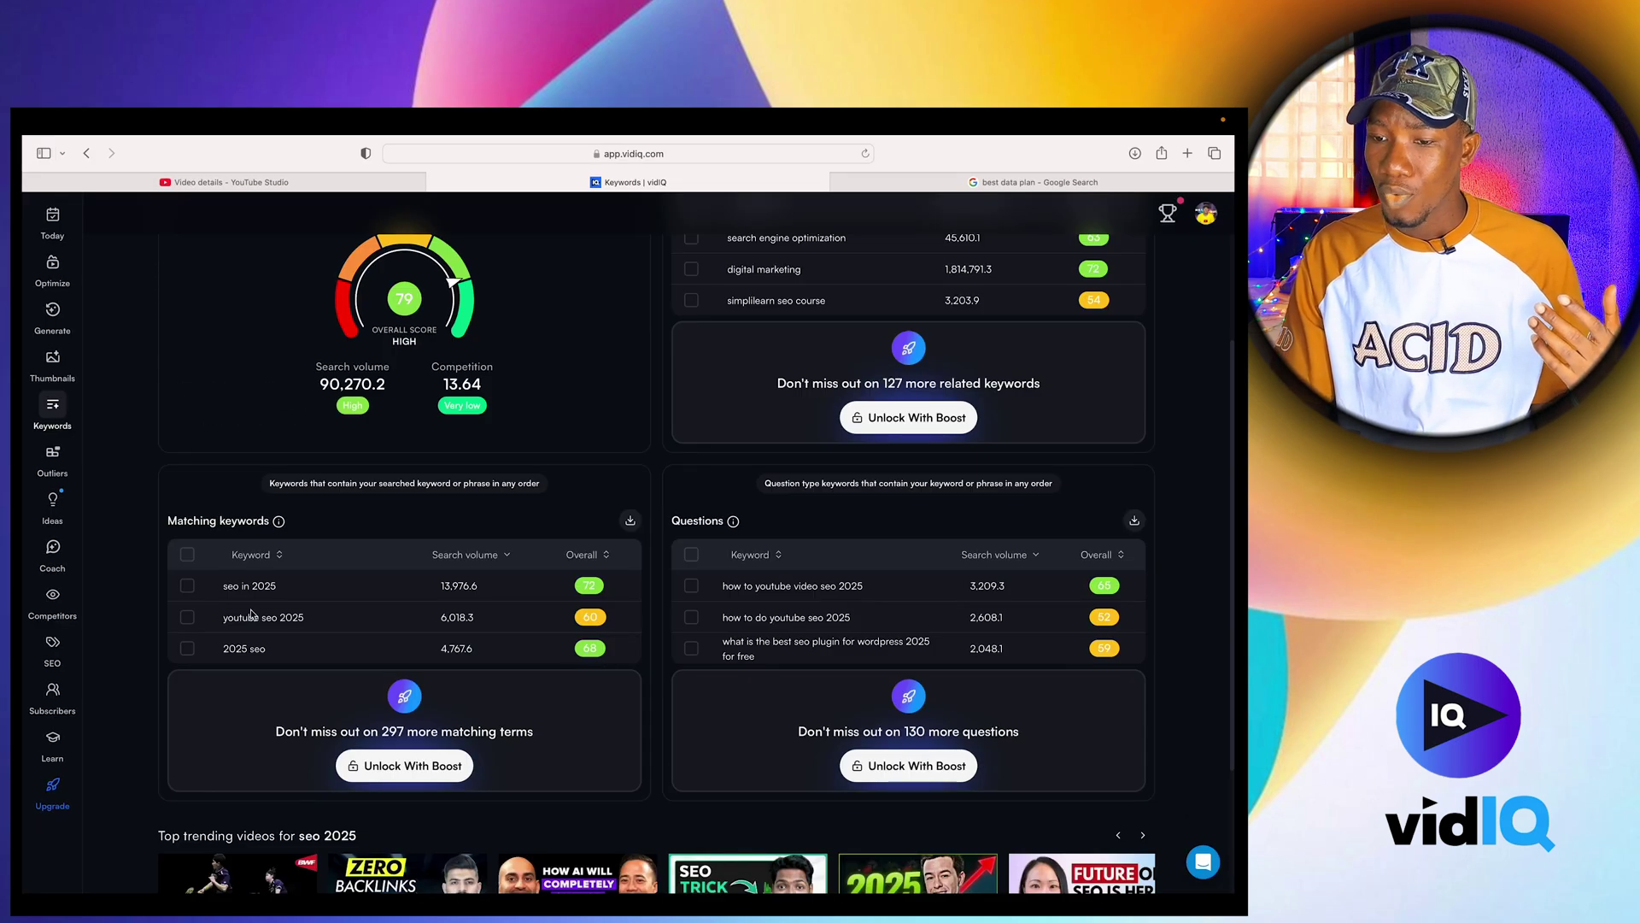
click(187, 586)
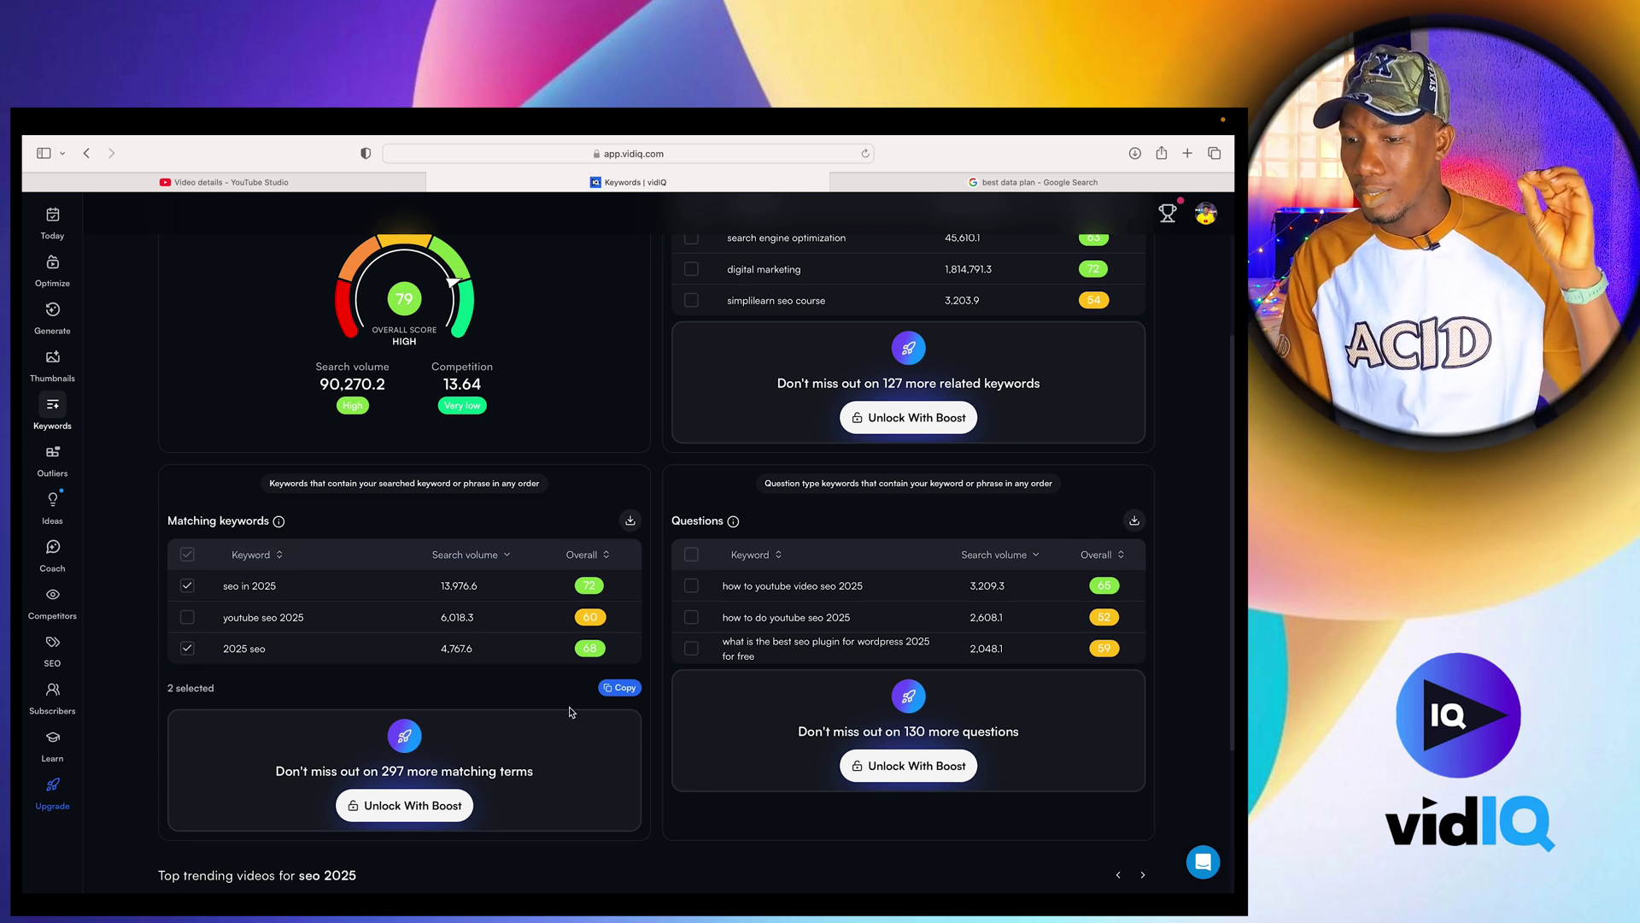
mouse_move(477, 893)
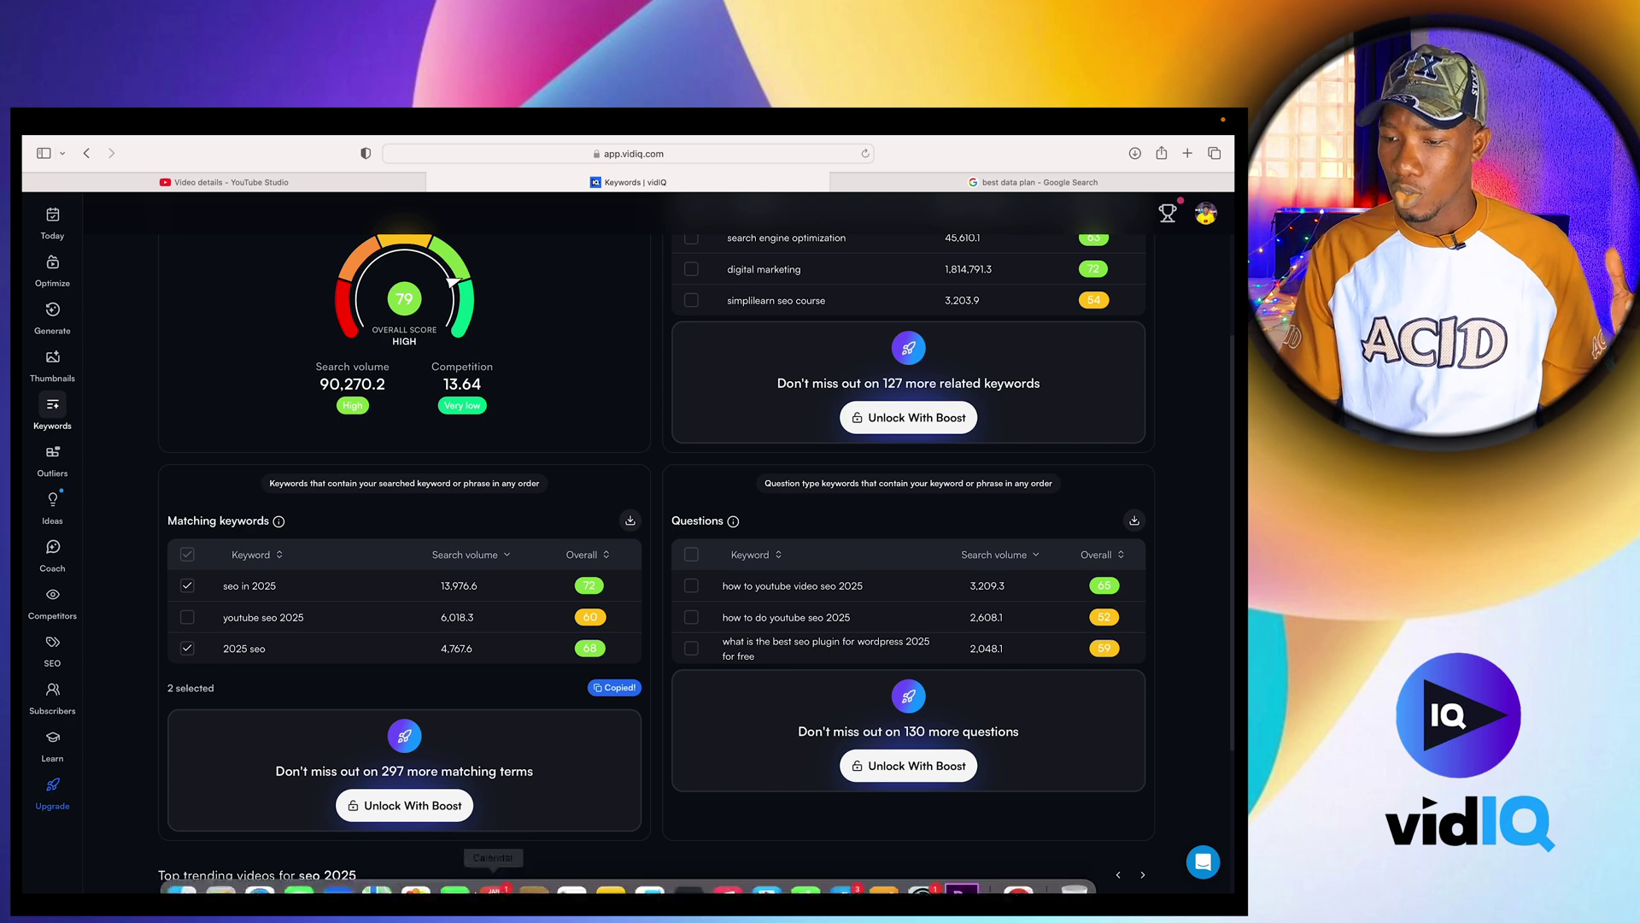
click(609, 866)
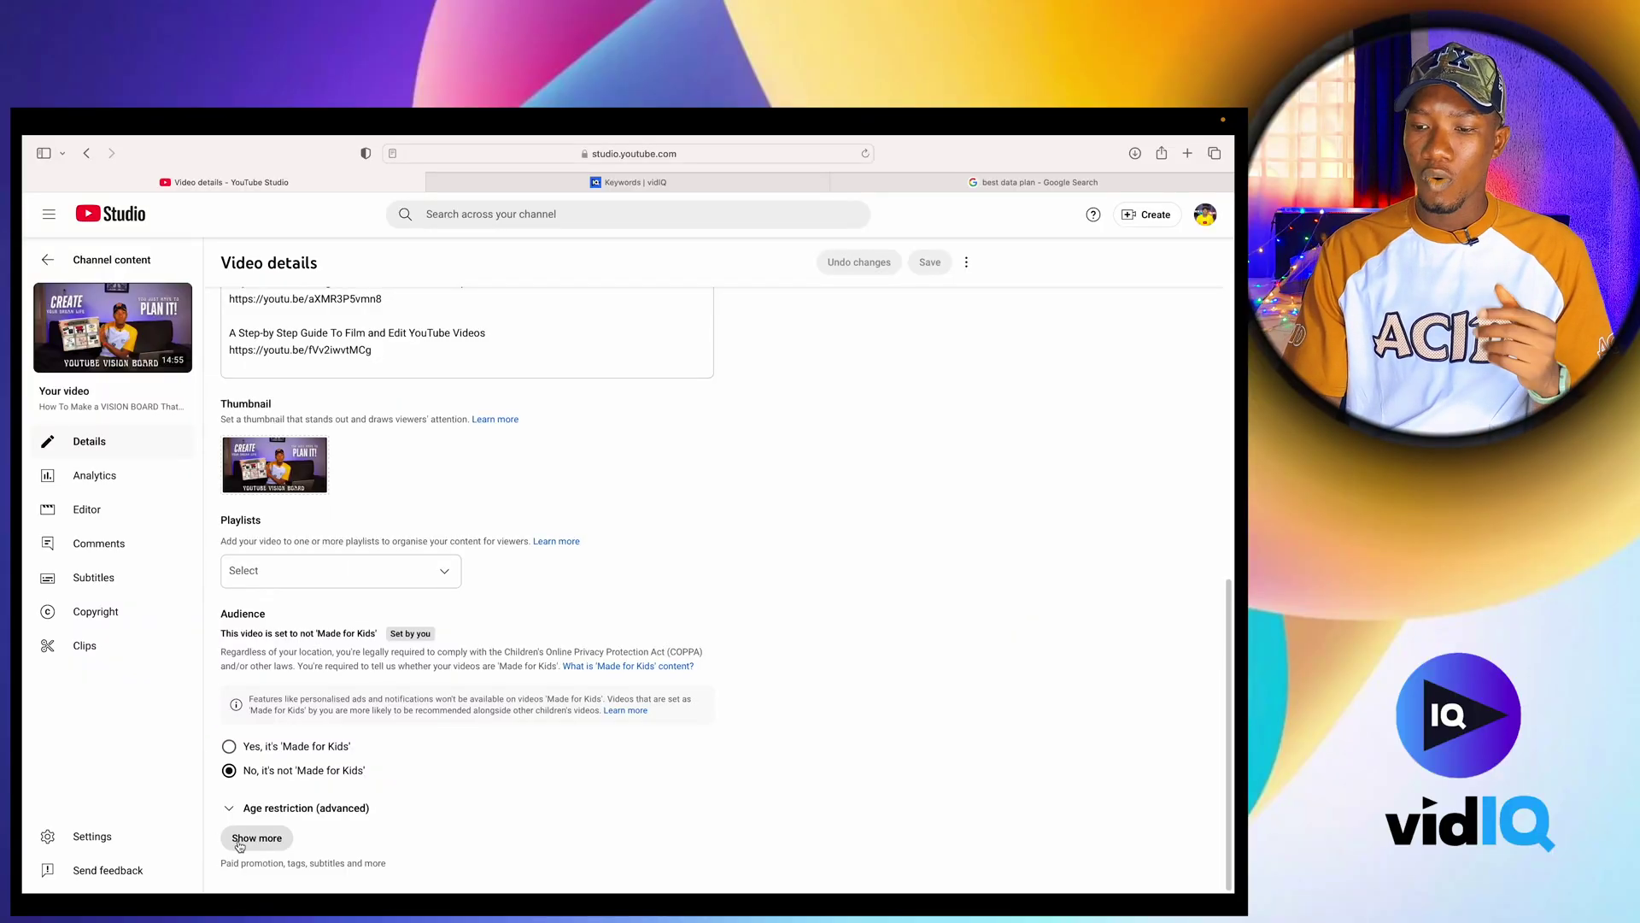
Show the additional video details in YouTube Studio and examine the vision board video's Tags field.
scroll(434, 794, down, 15)
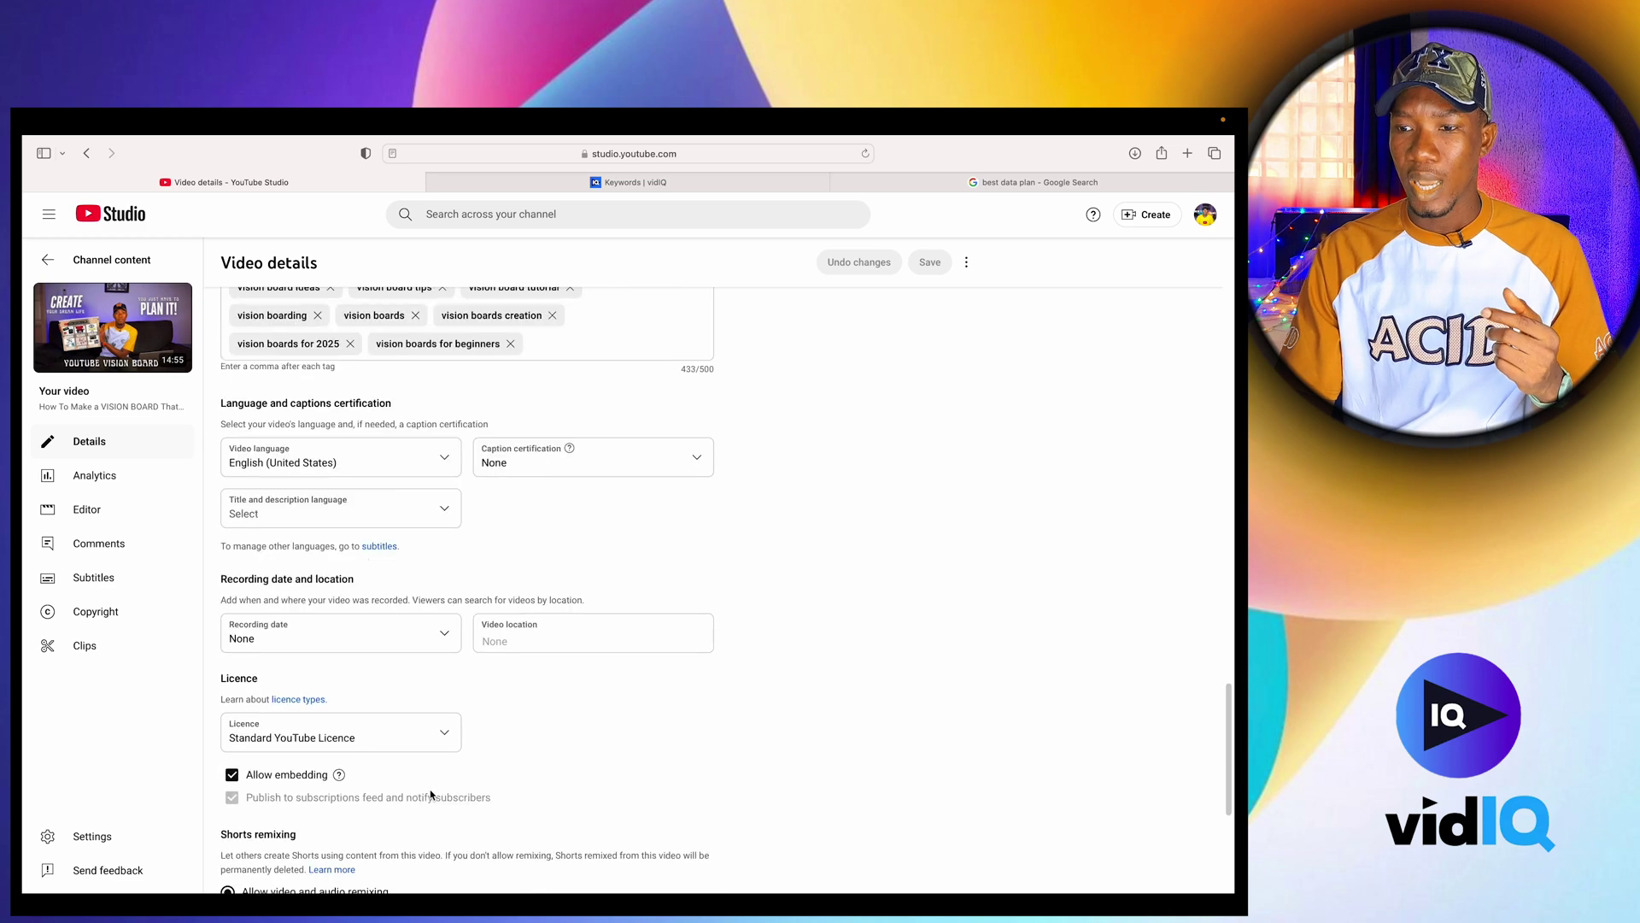
scroll(429, 793, up, 4)
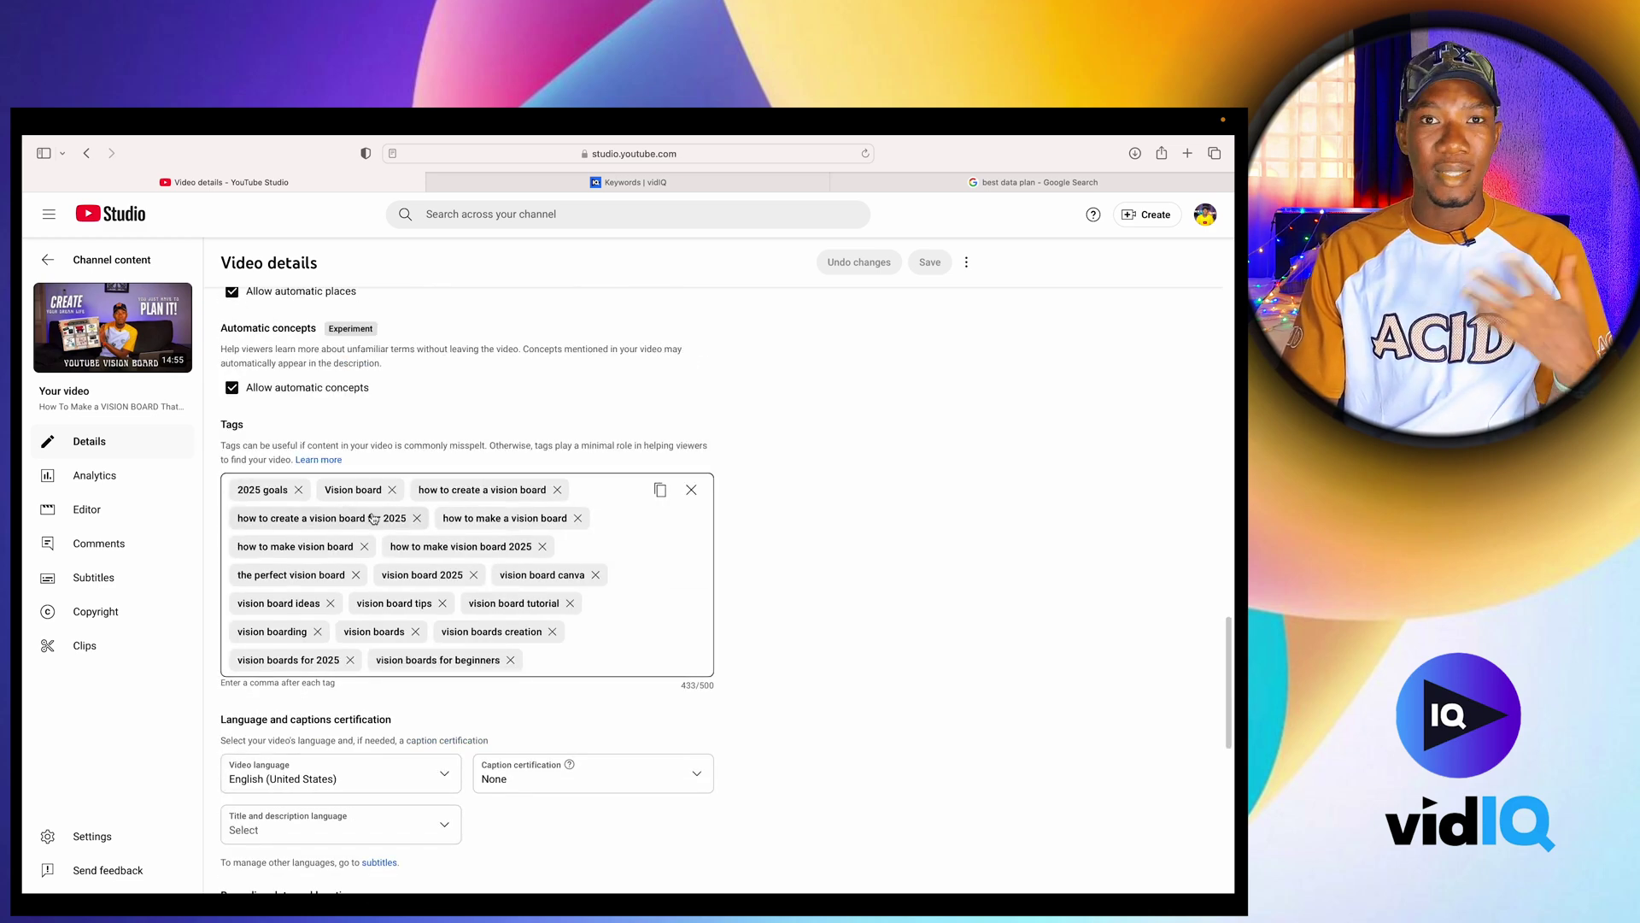
right_click(632, 572)
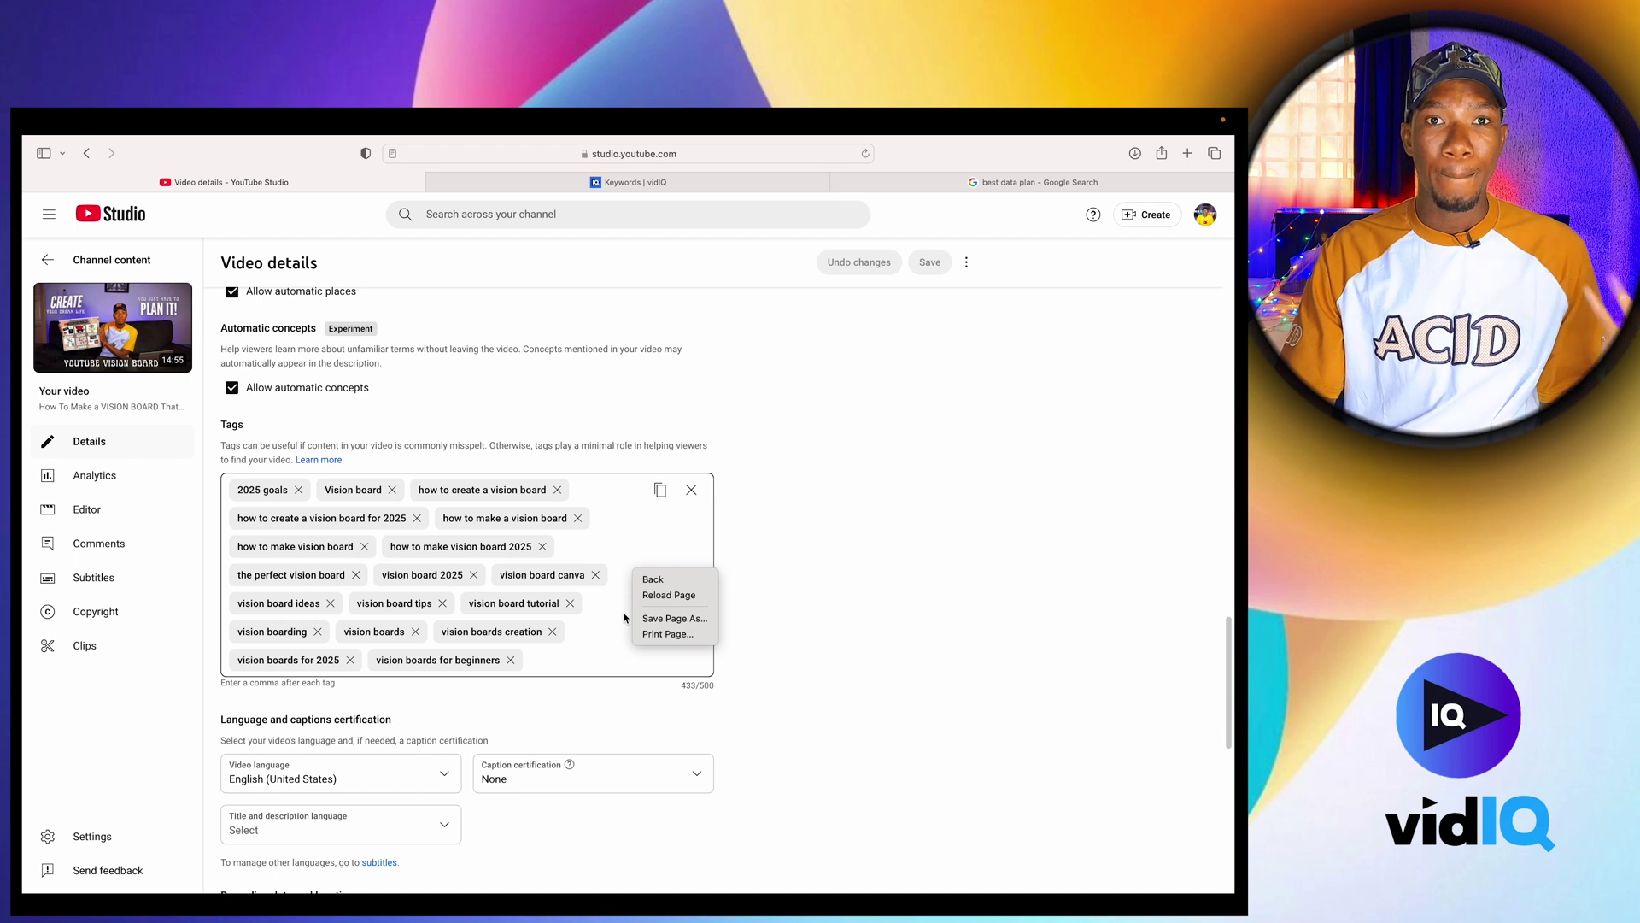
click(530, 546)
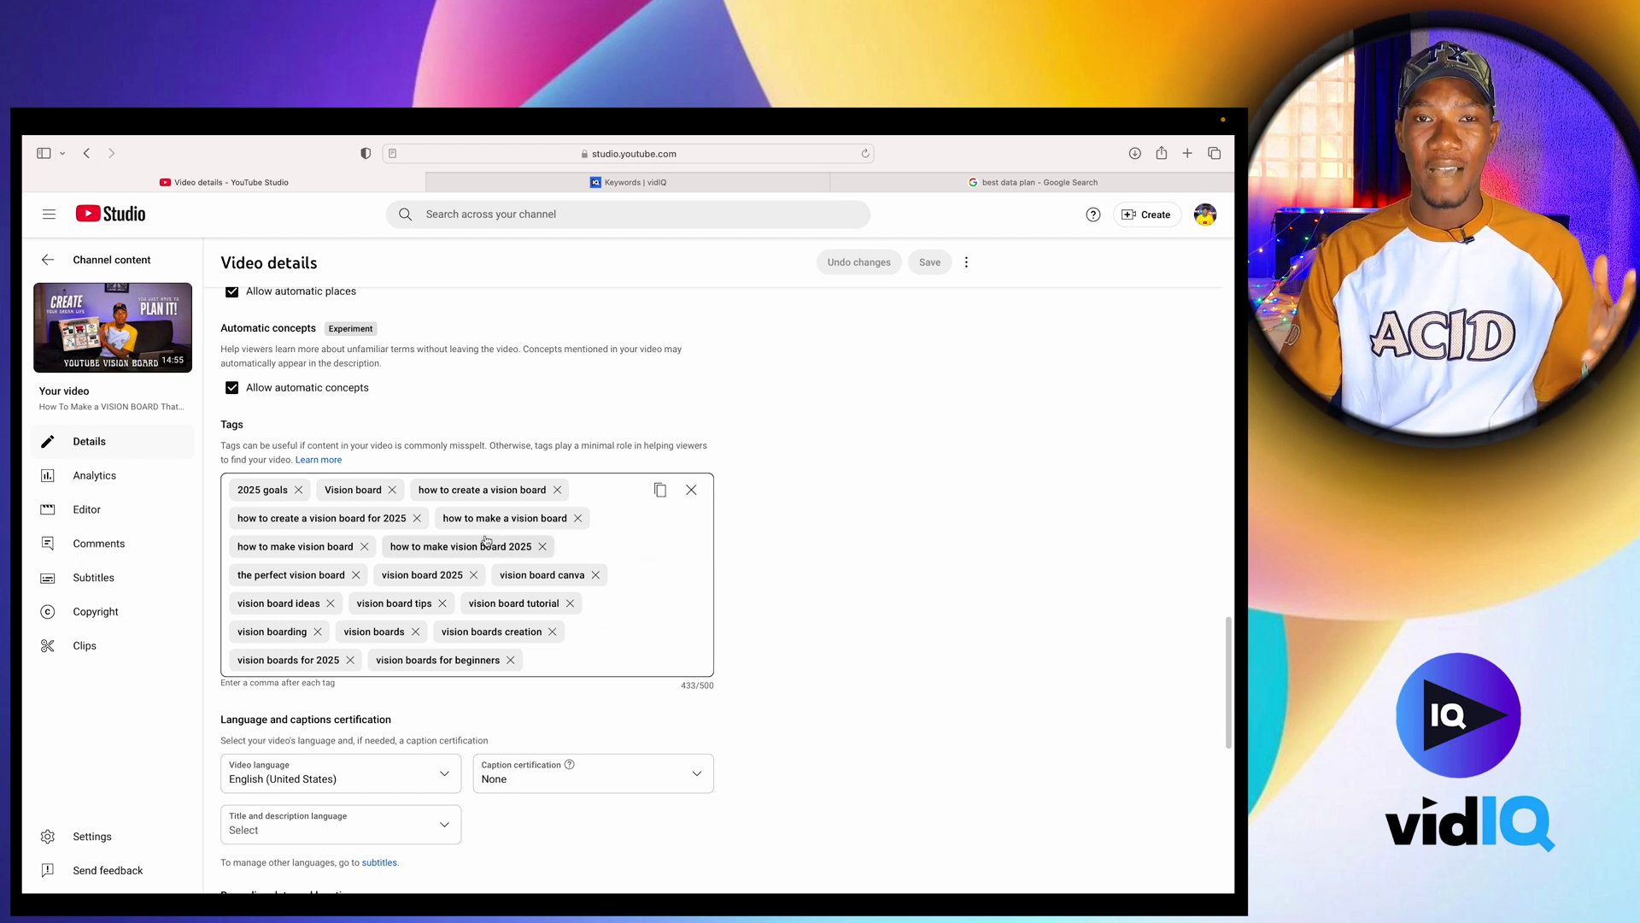